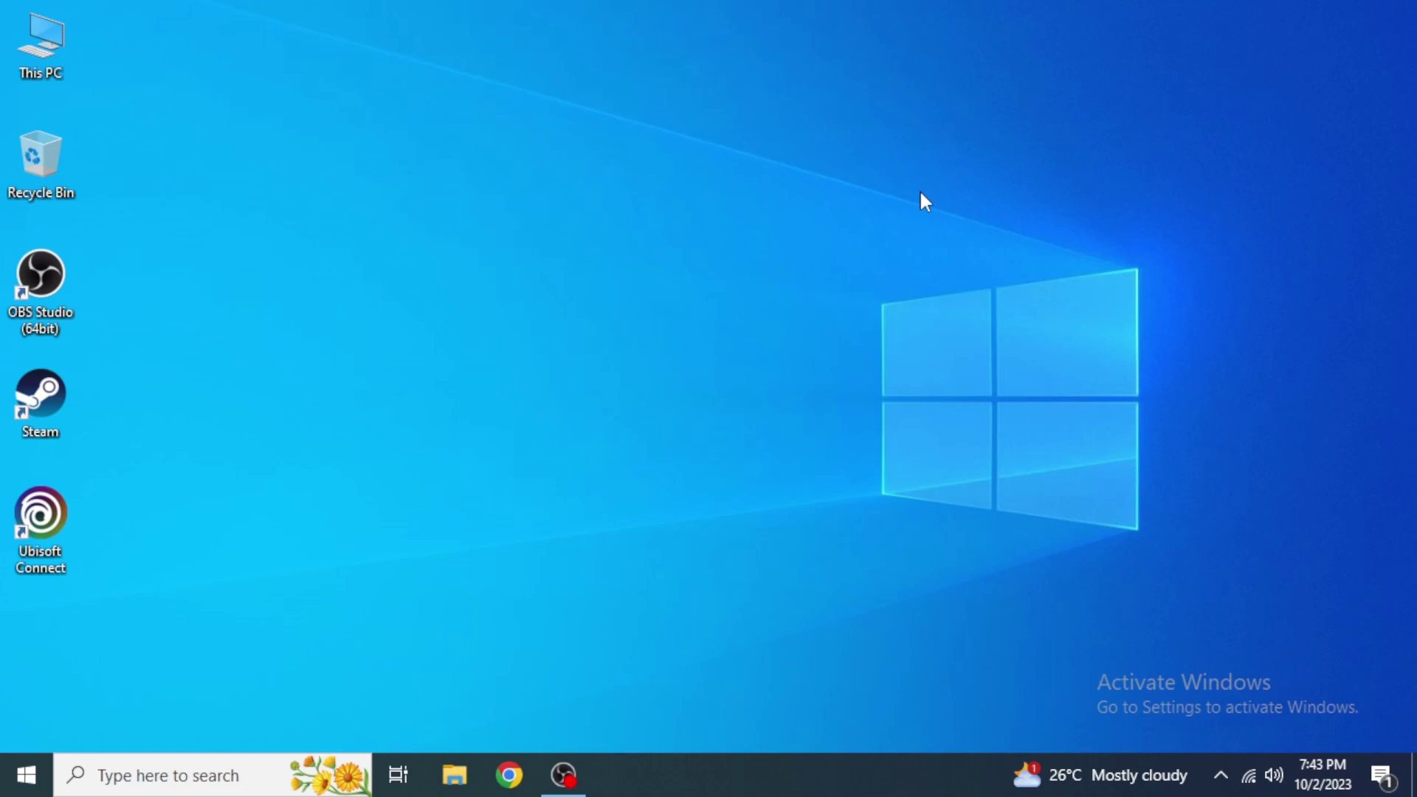
# Step: View the PC's About information from This PC's options, then close Settings
pyautogui.rightClick(47, 37)
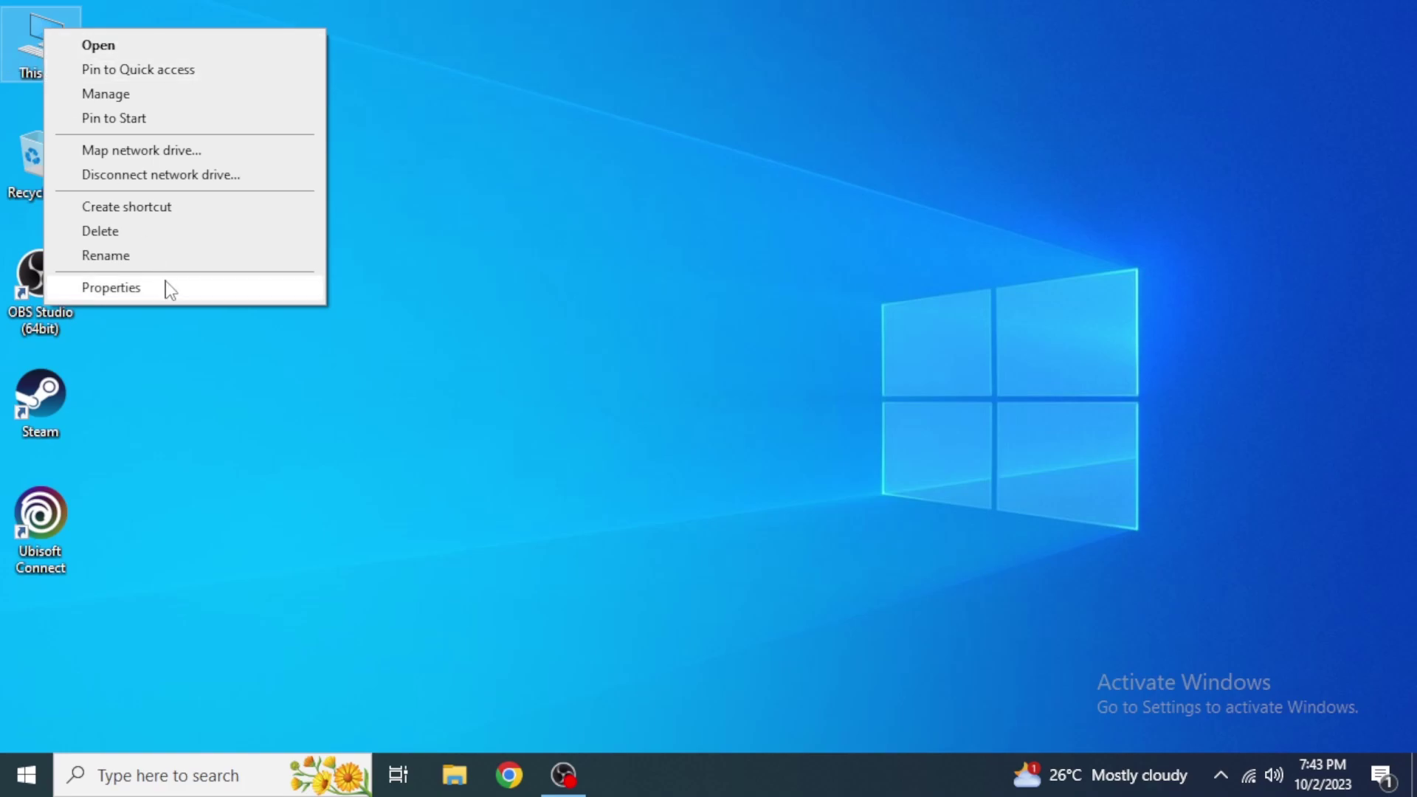
pyautogui.click(111, 288)
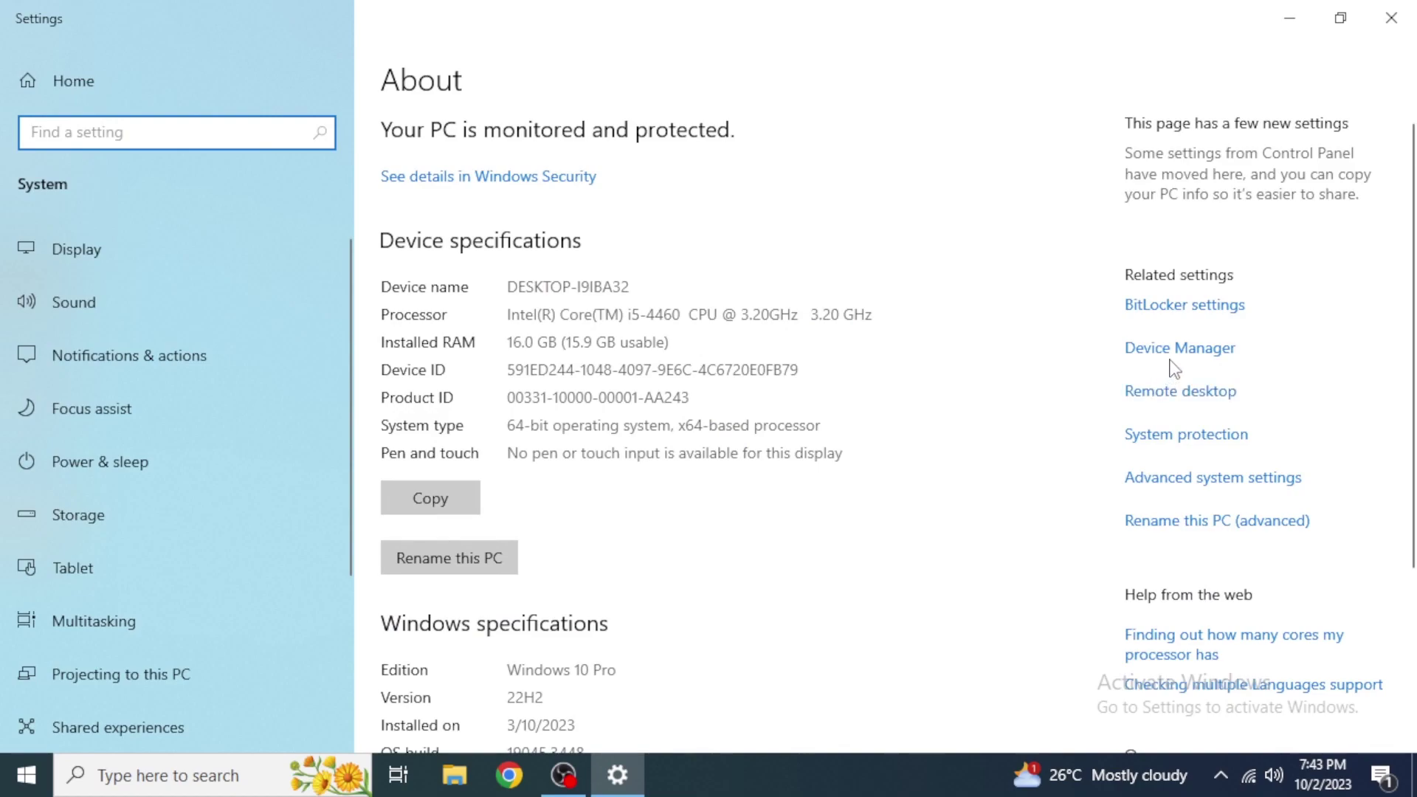
pyautogui.click(1392, 17)
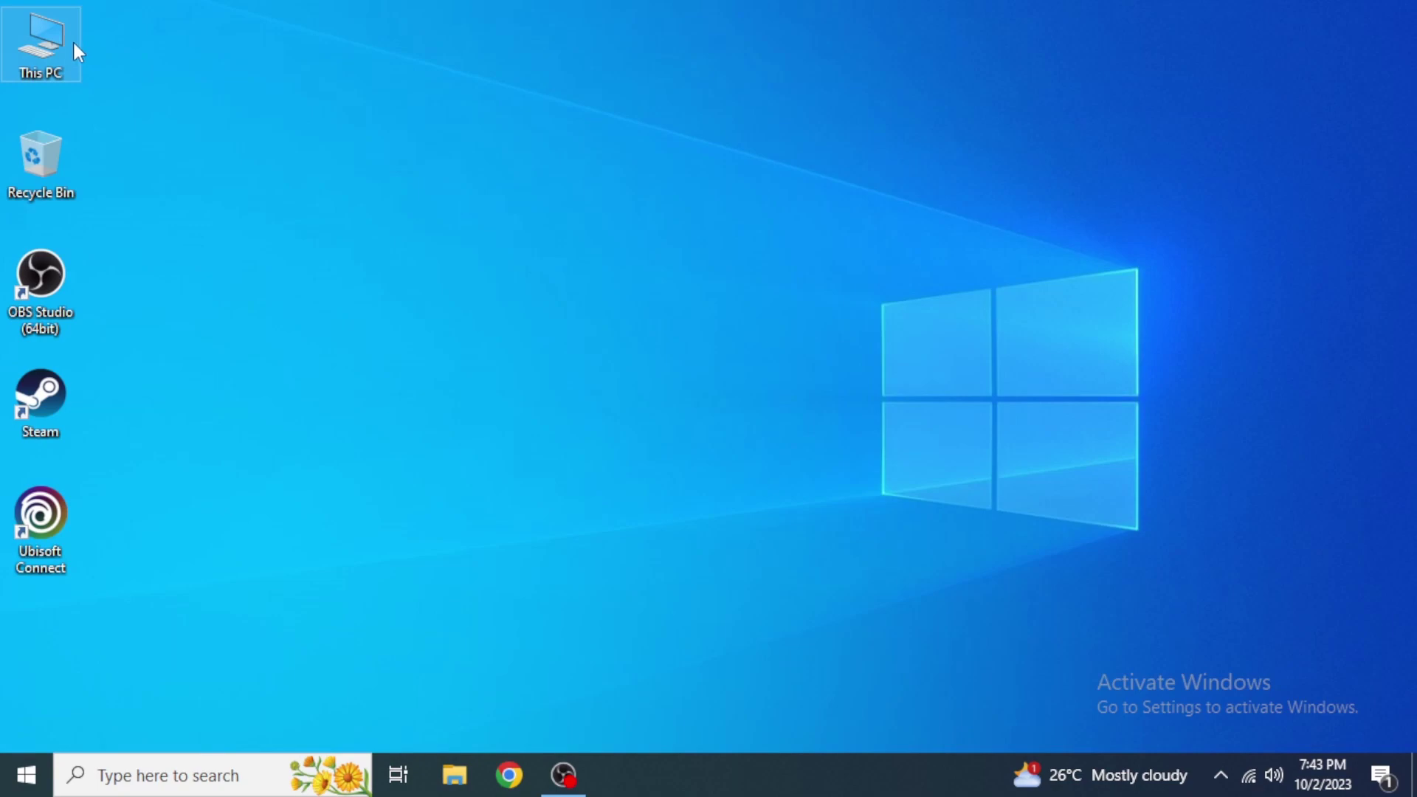
# Step: Search Windows for 'devicemanager' to bring up Device Manager
pyautogui.click(459, 181)
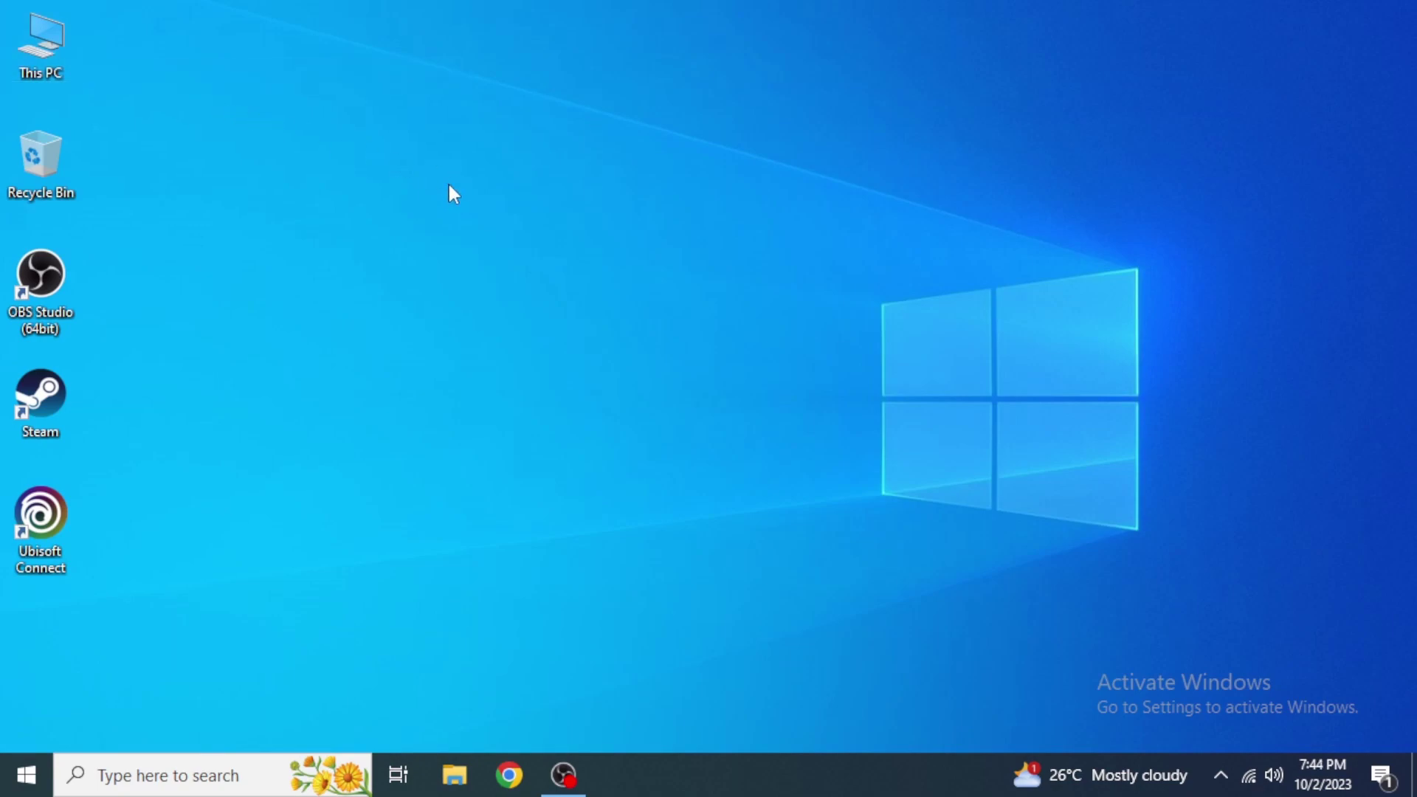
pyautogui.click(253, 776)
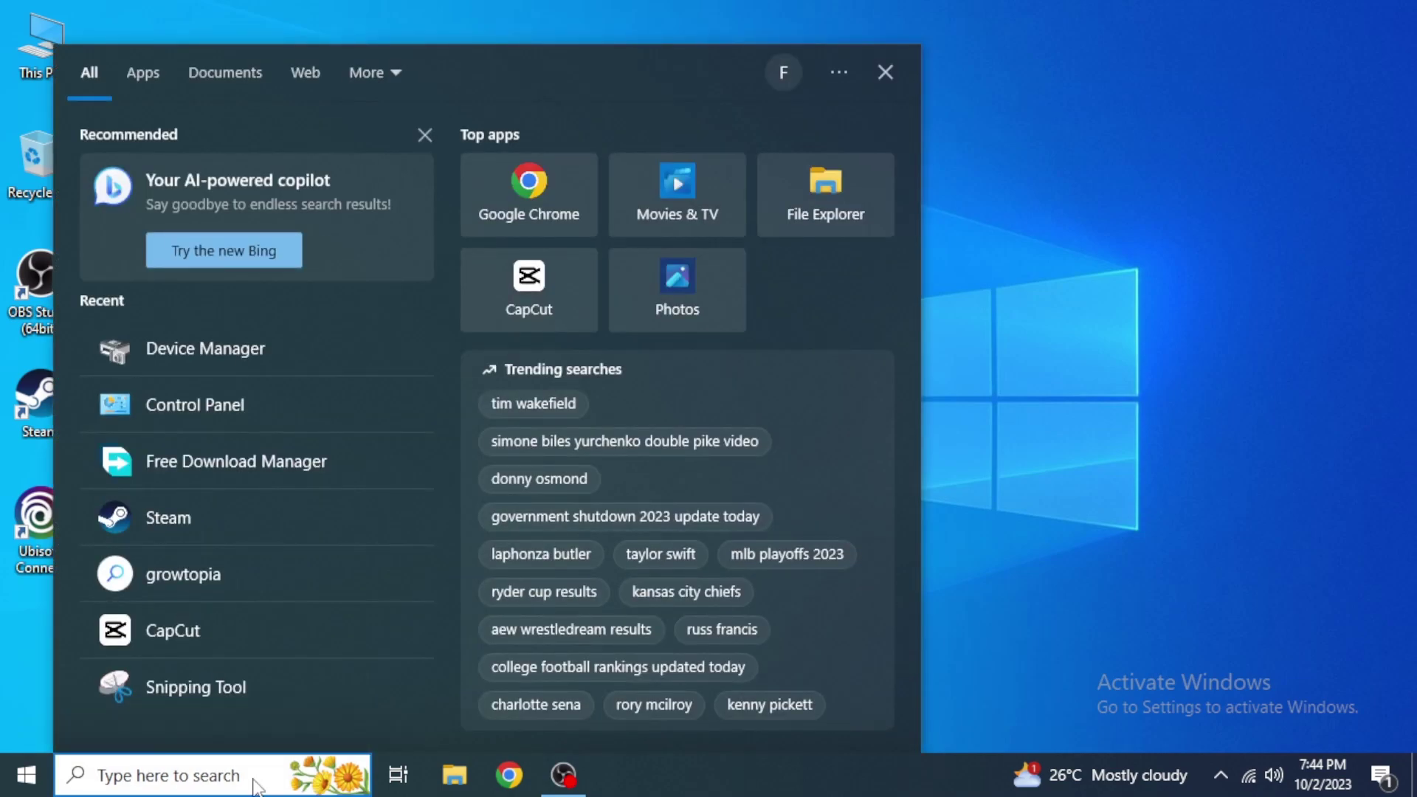
pyautogui.write('device')
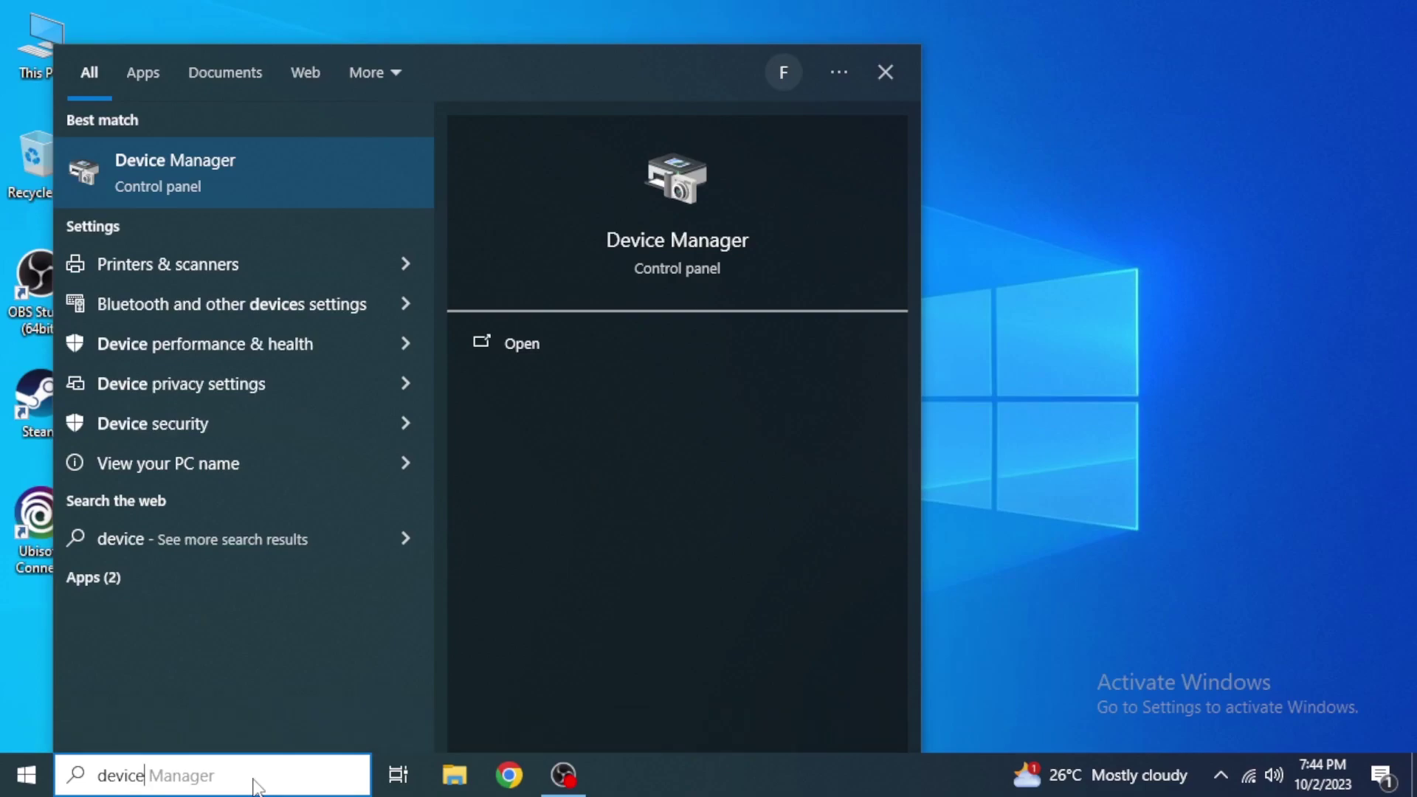
pyautogui.write('manager')
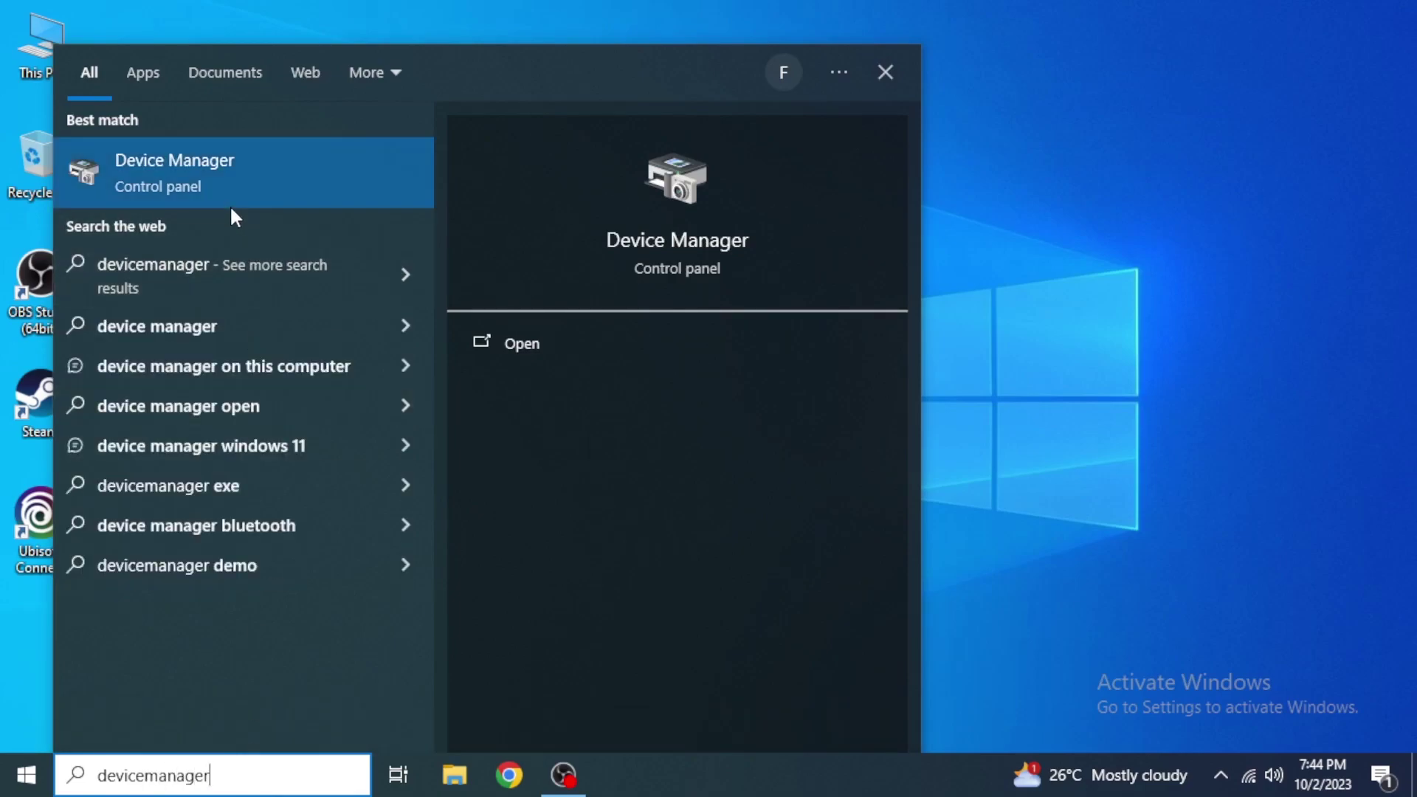
# Step: Open Device Manager and expand Network adapters to show the Realtek and WAN Miniport entries
pyautogui.click(267, 183)
pyautogui.click(122, 369)
pyautogui.click(122, 370)
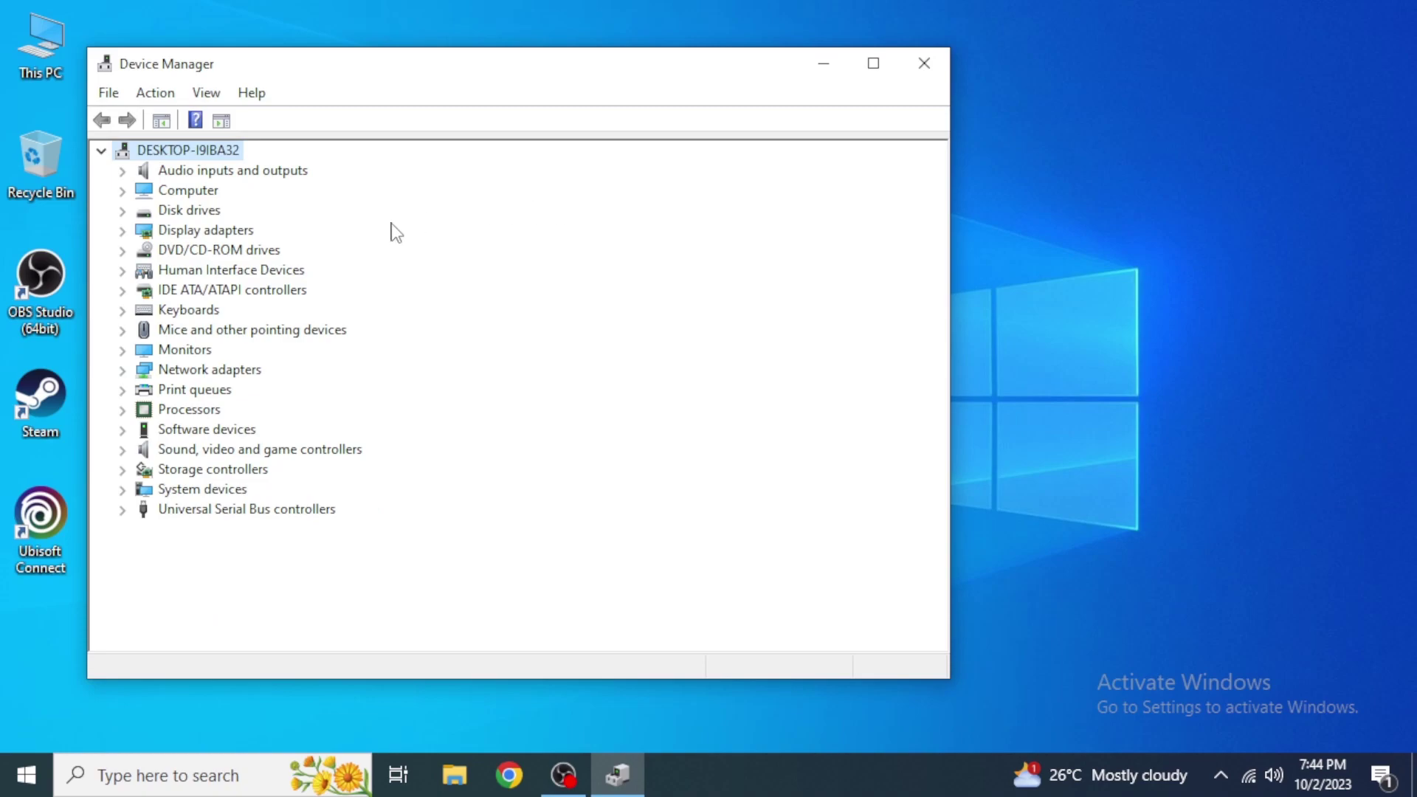
pyautogui.click(123, 370)
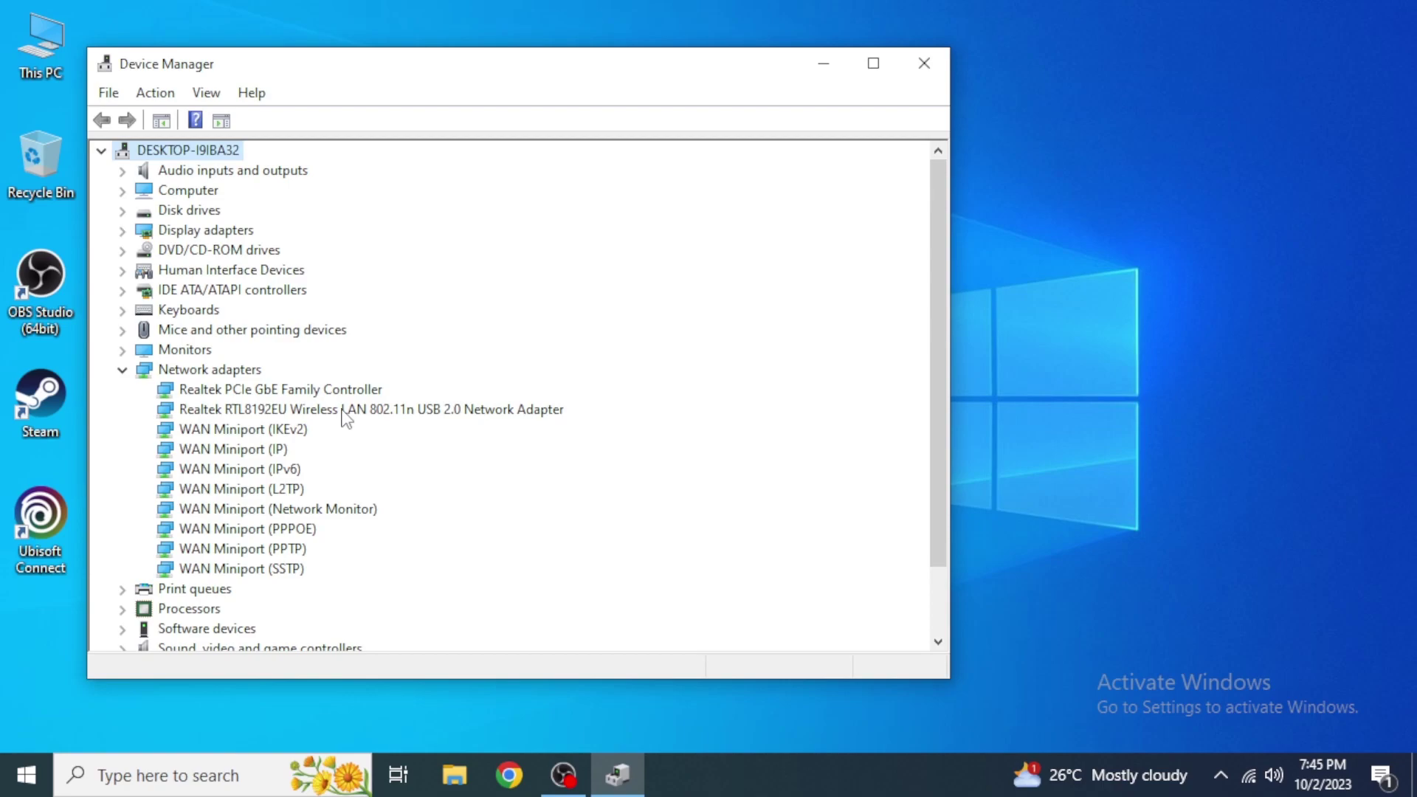
# Step: Review the Realtek wireless adapter's driver details in its Properties
pyautogui.rightClick(344, 418)
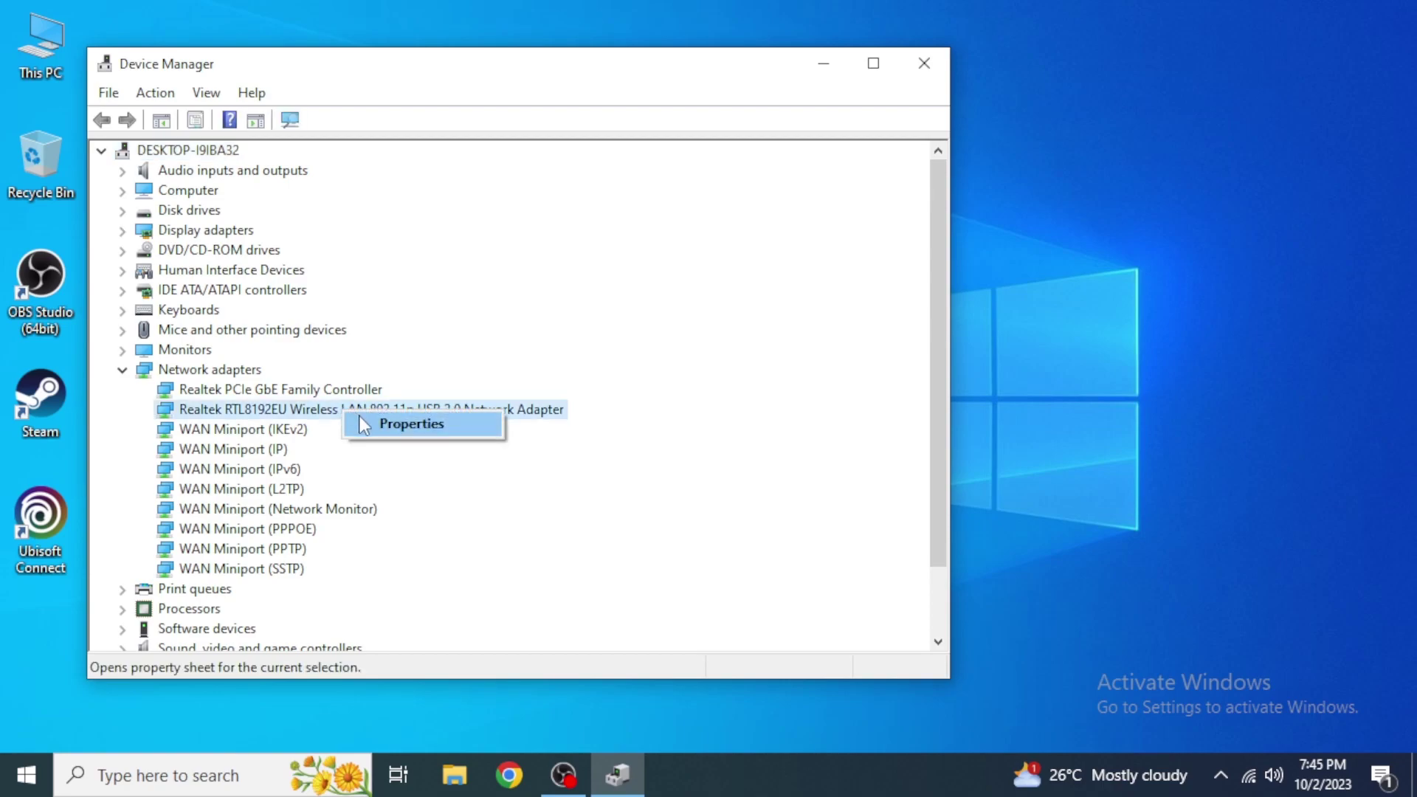
pyautogui.click(363, 418)
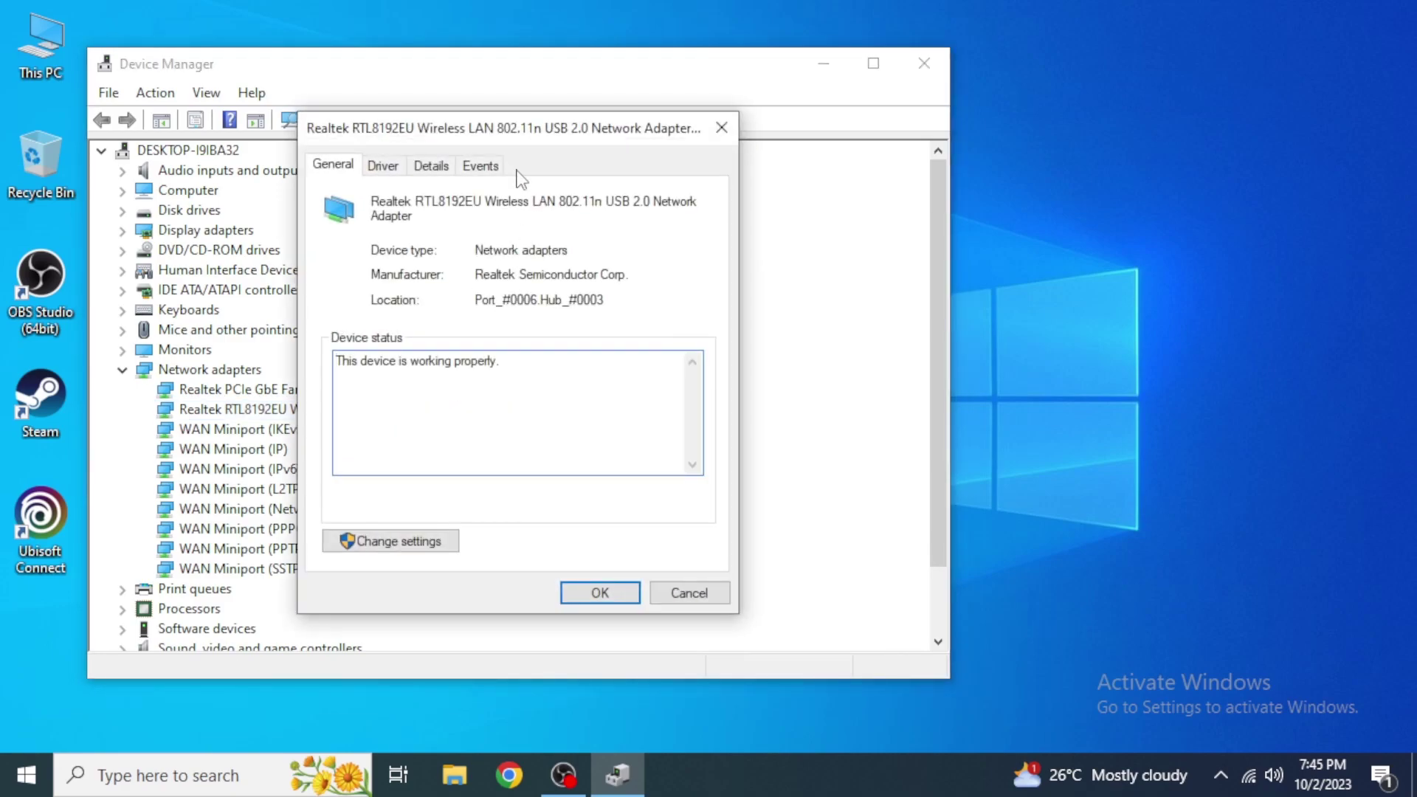
pyautogui.moveTo(541, 135); pyautogui.dragTo(649, 143)
pyautogui.click(487, 173)
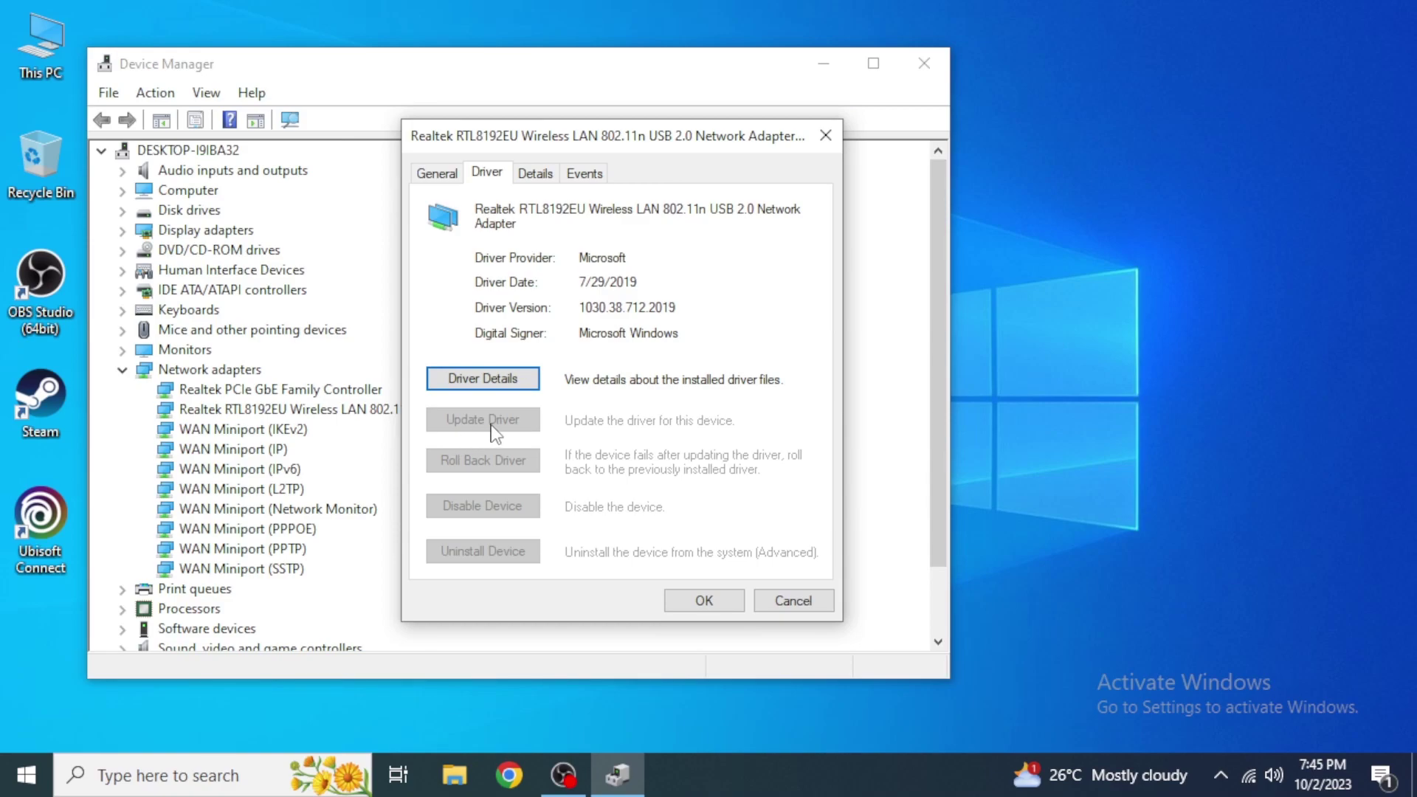
pyautogui.click(742, 608)
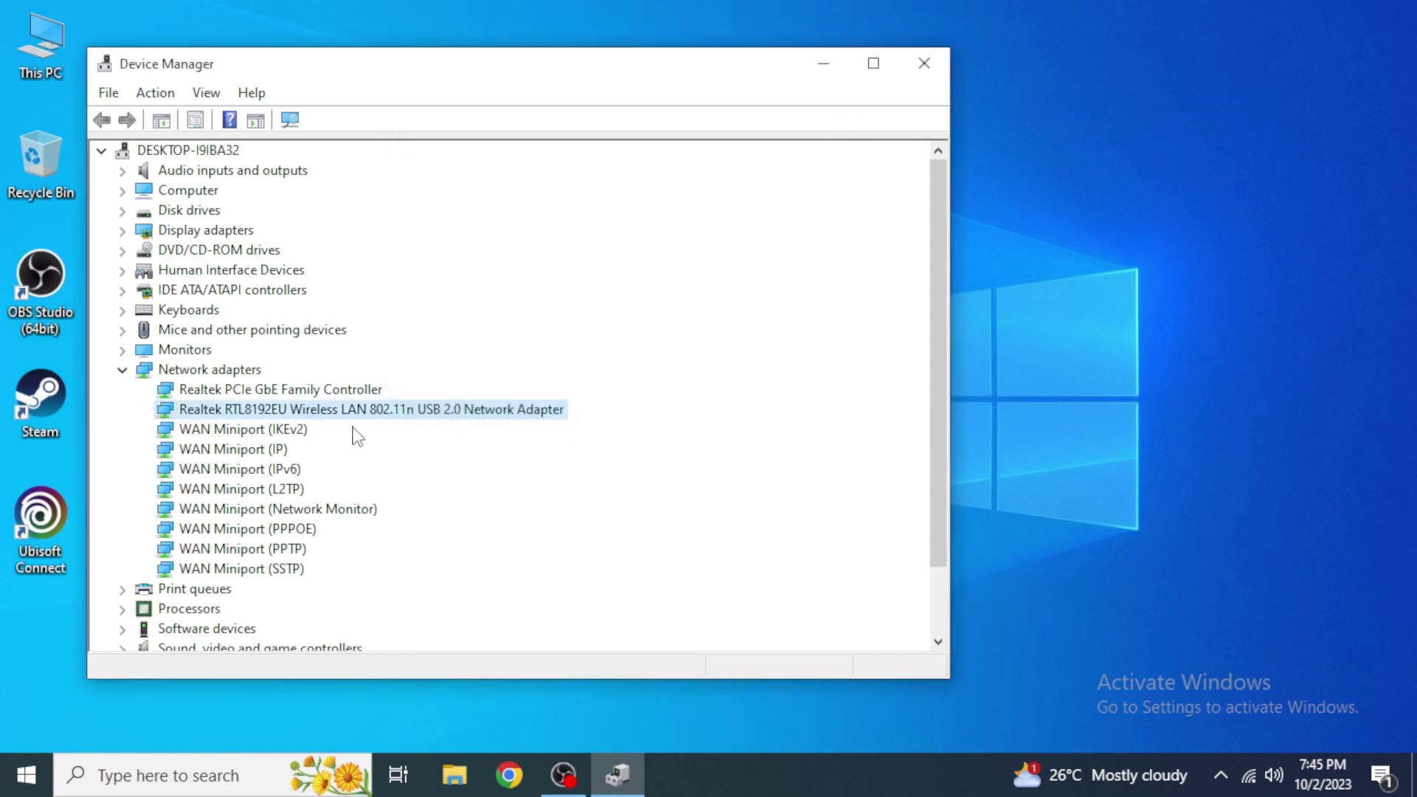
# Step: Review the WAN Miniport (IPv6) driver details in its Properties
pyautogui.rightClick(251, 474)
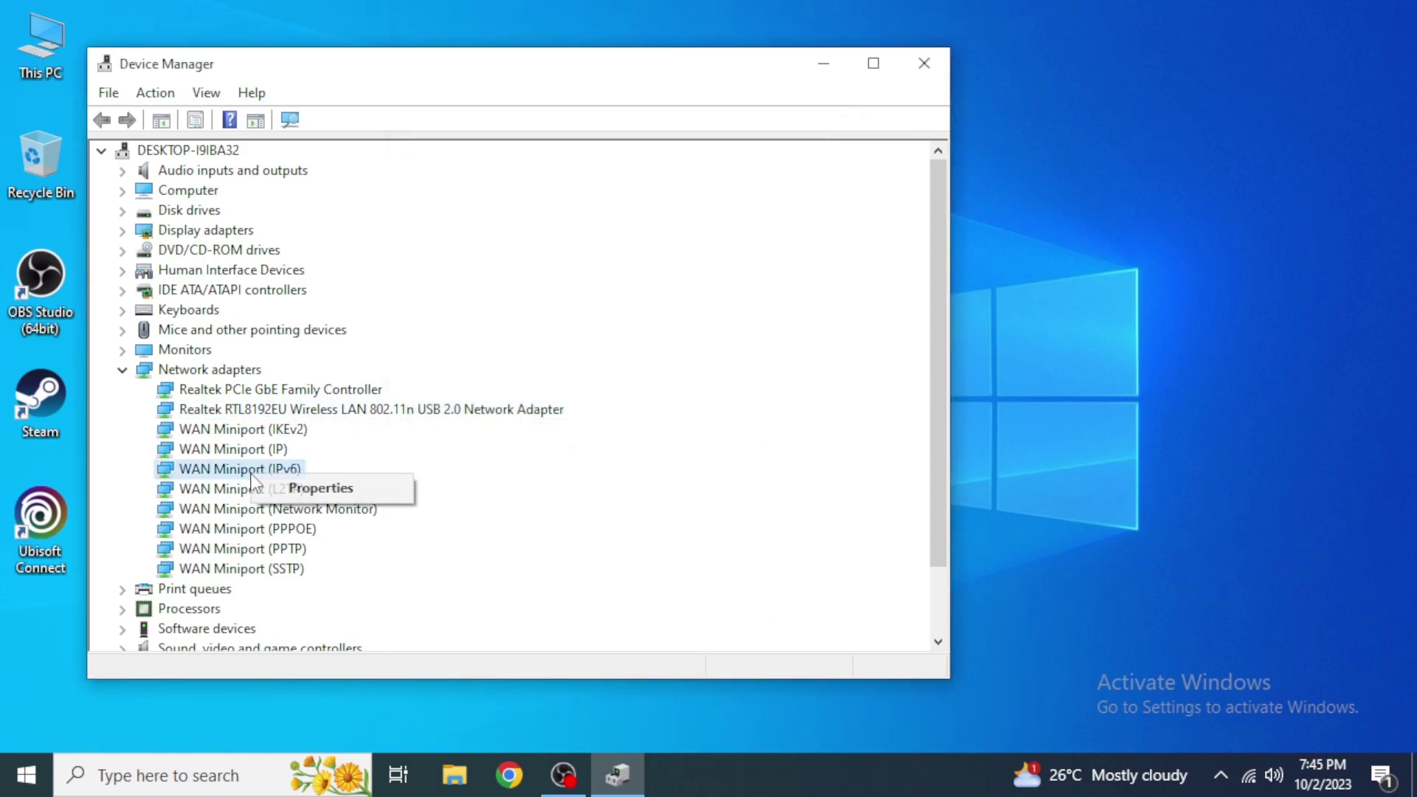
pyautogui.click(284, 491)
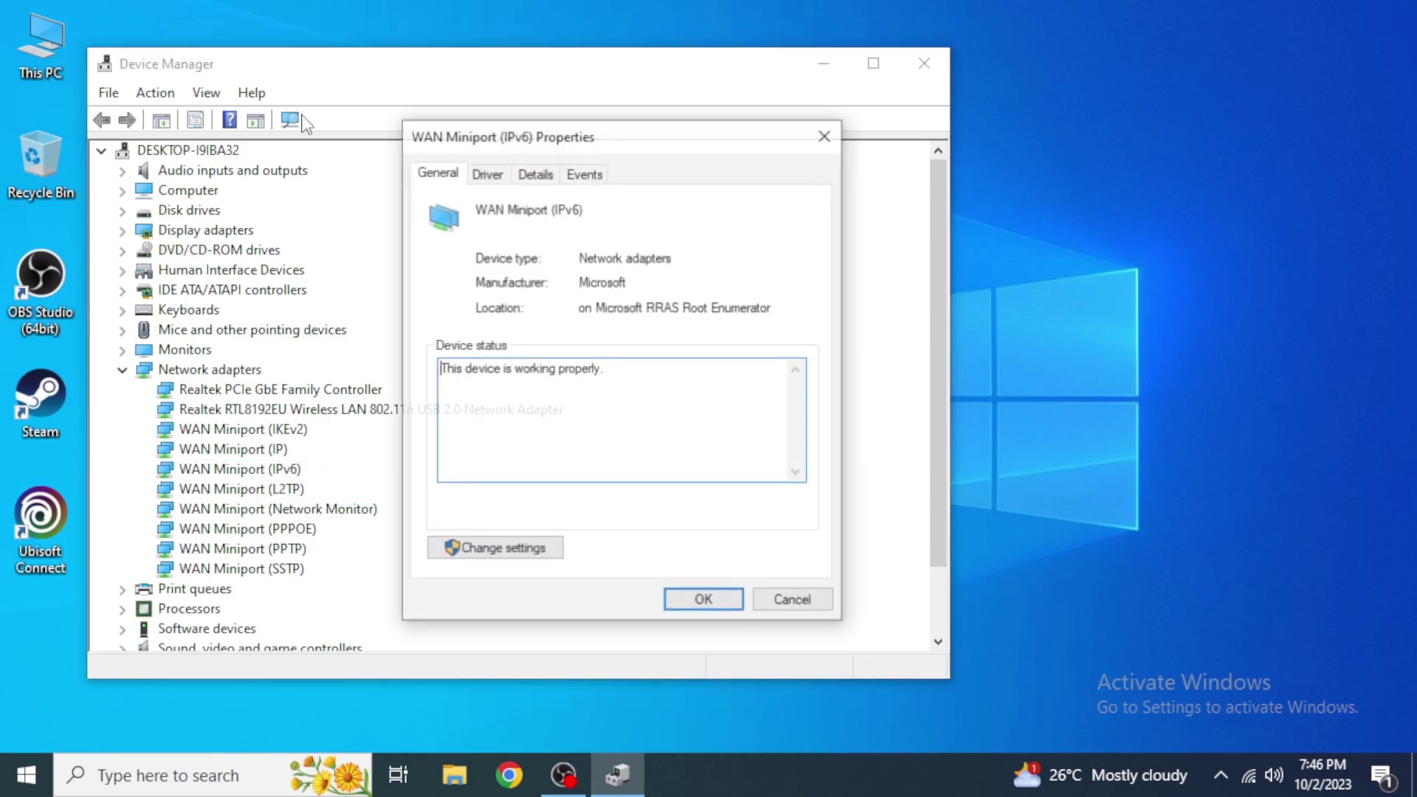
pyautogui.click(486, 173)
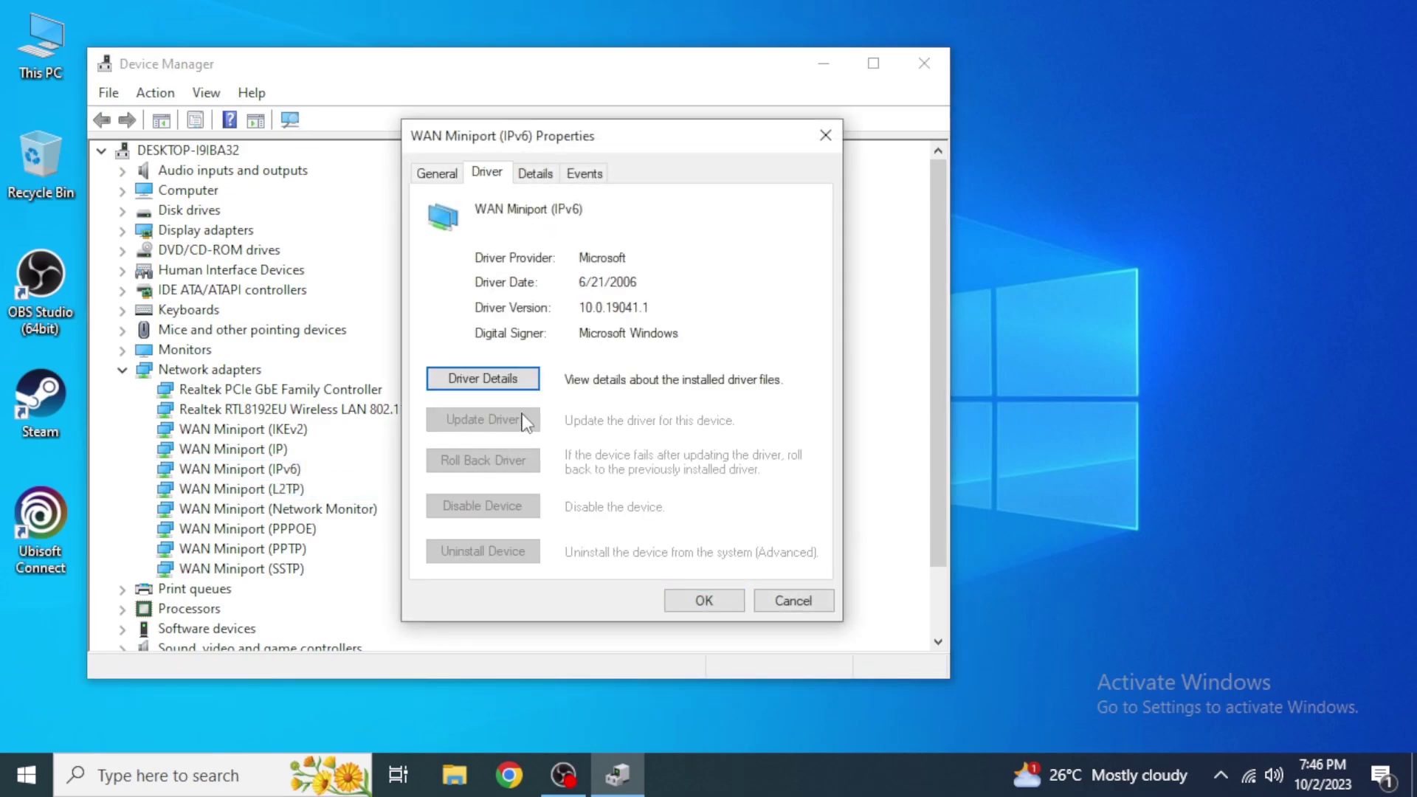
pyautogui.click(733, 604)
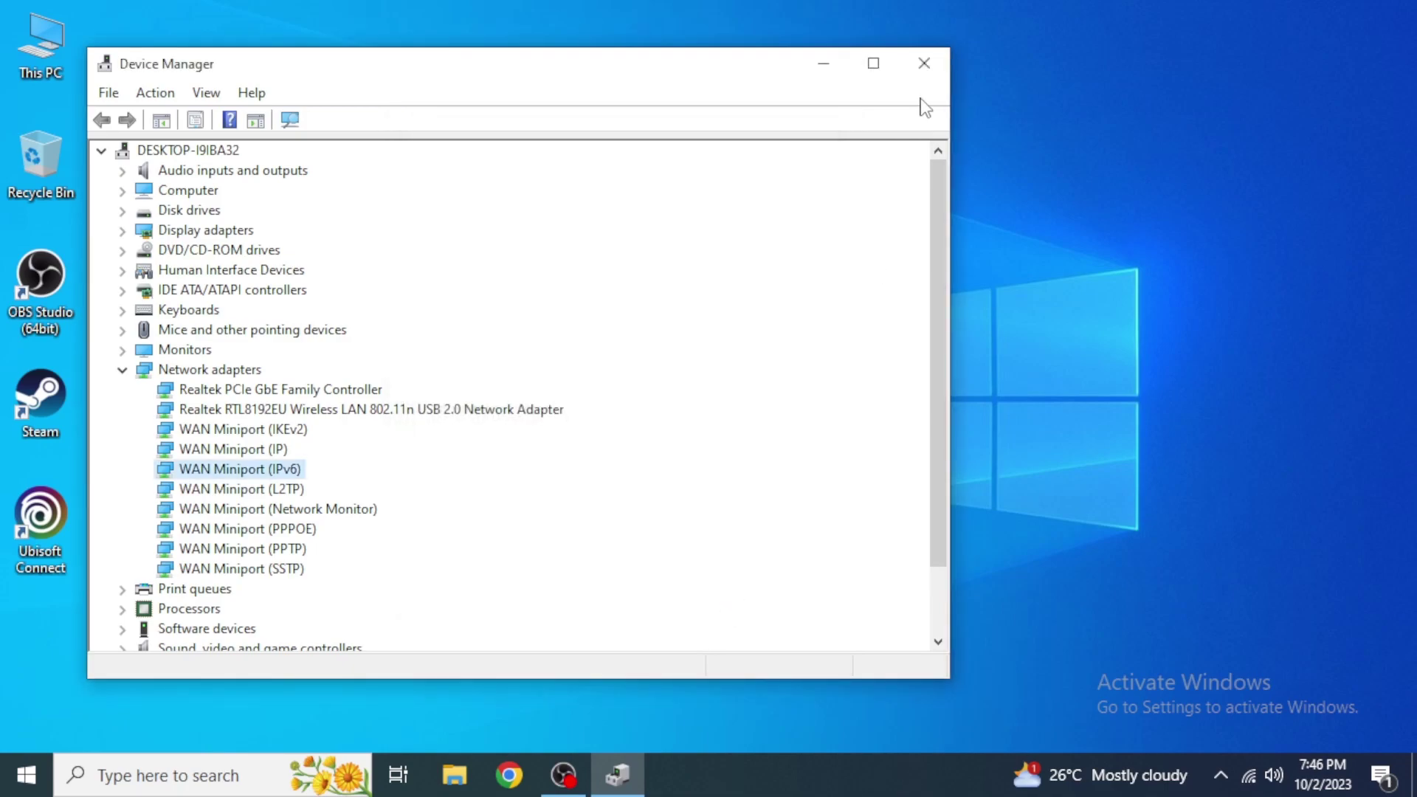
# Step: Close Device Manager and launch Command Prompt as administrator from a 'cmd' search
pyautogui.click(926, 74)
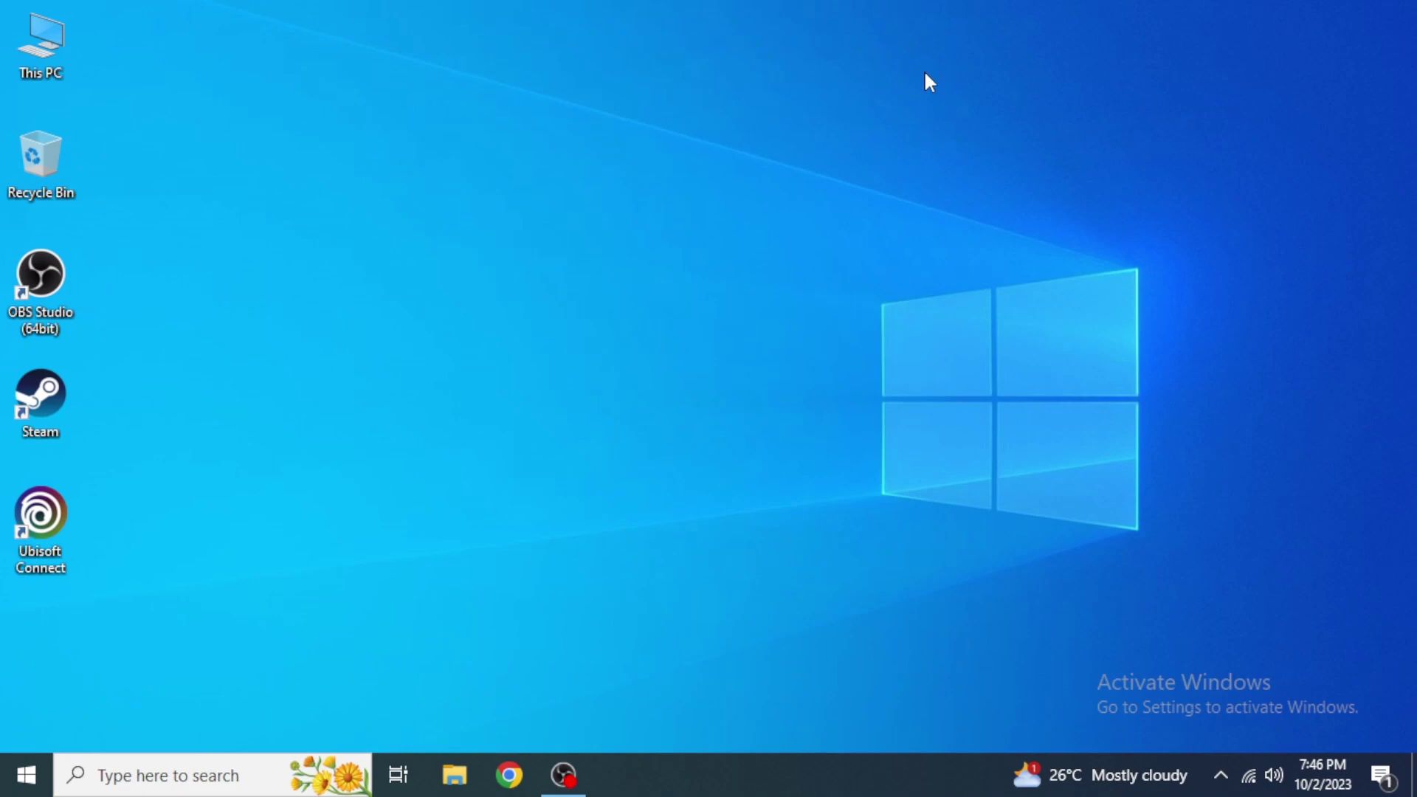
pyautogui.click(170, 775)
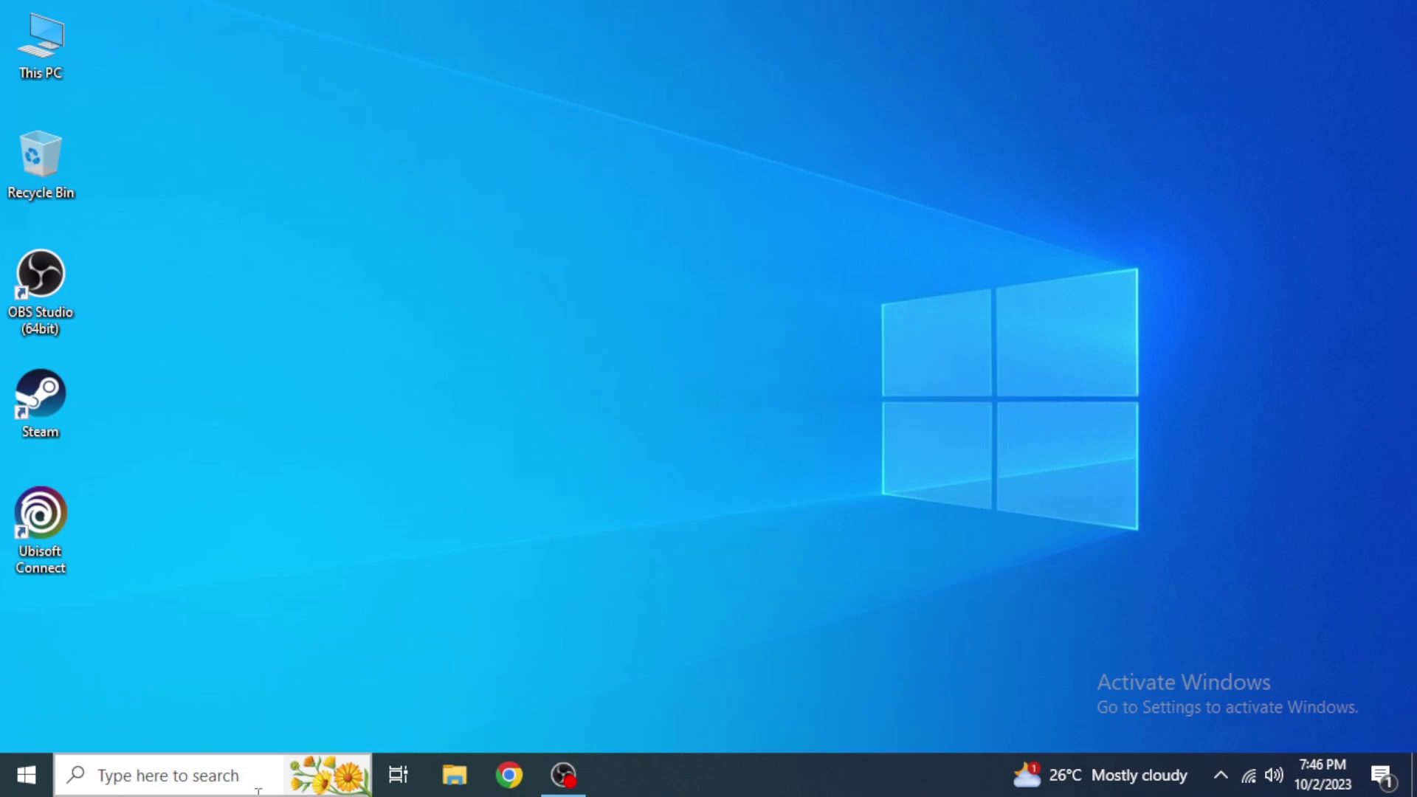
pyautogui.write('cmd')
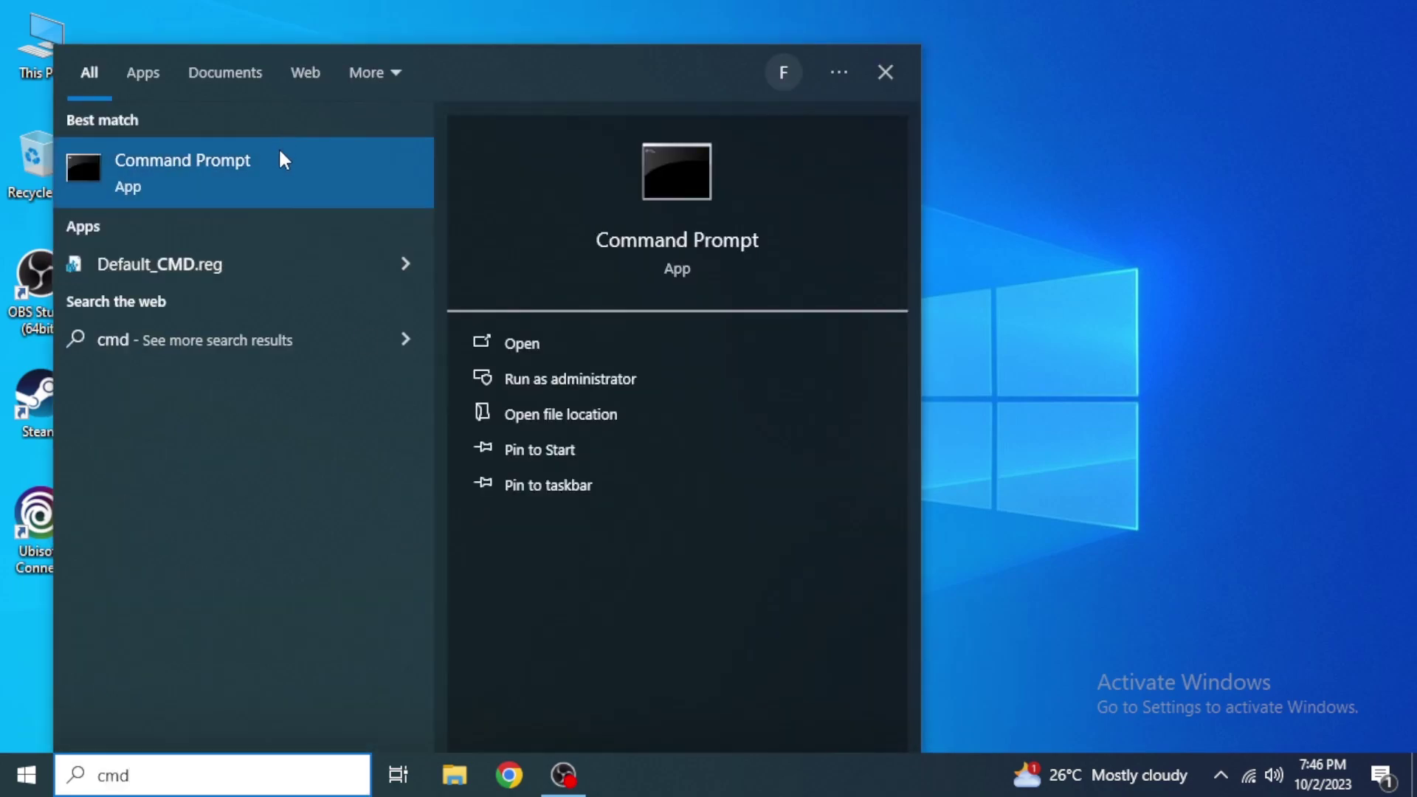
pyautogui.rightClick(307, 173)
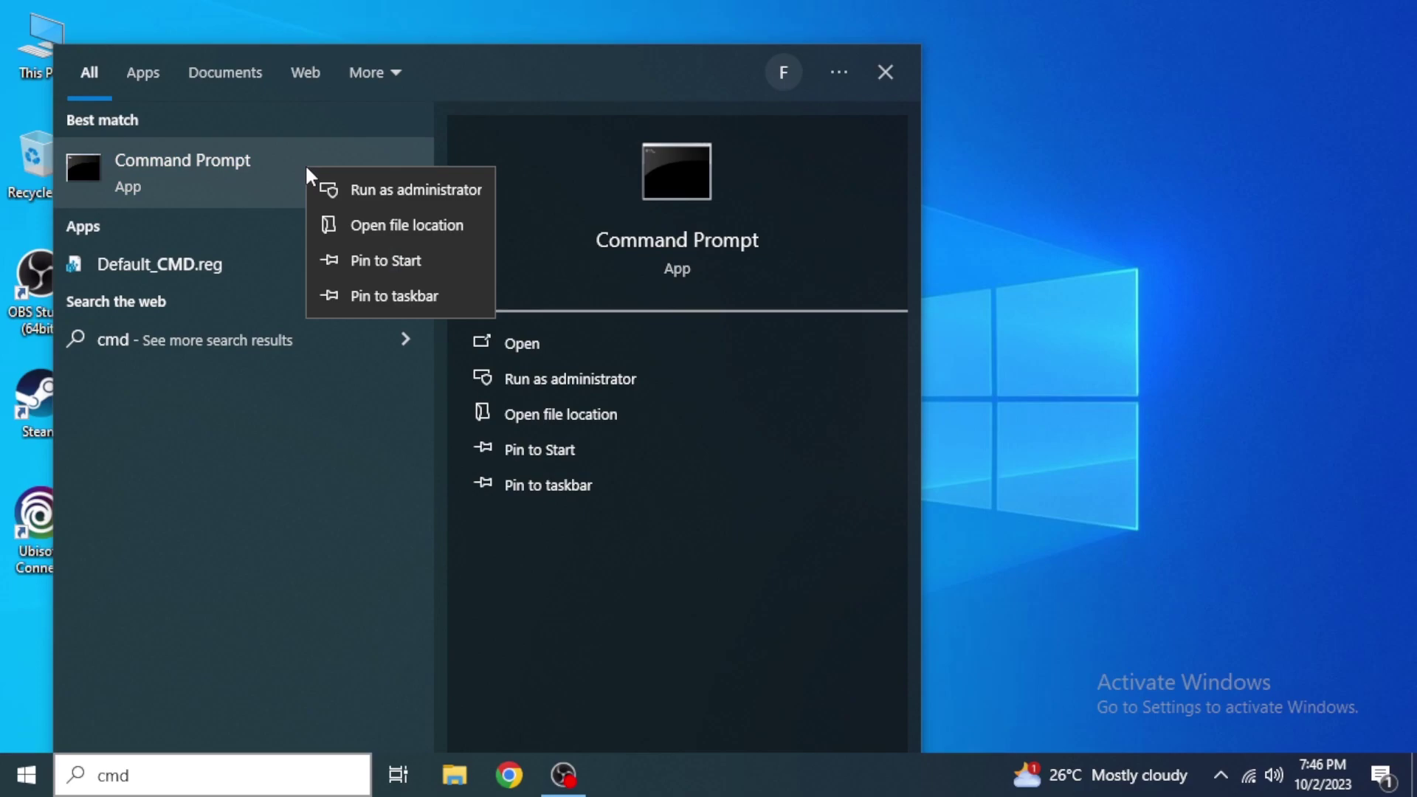
pyautogui.click(390, 203)
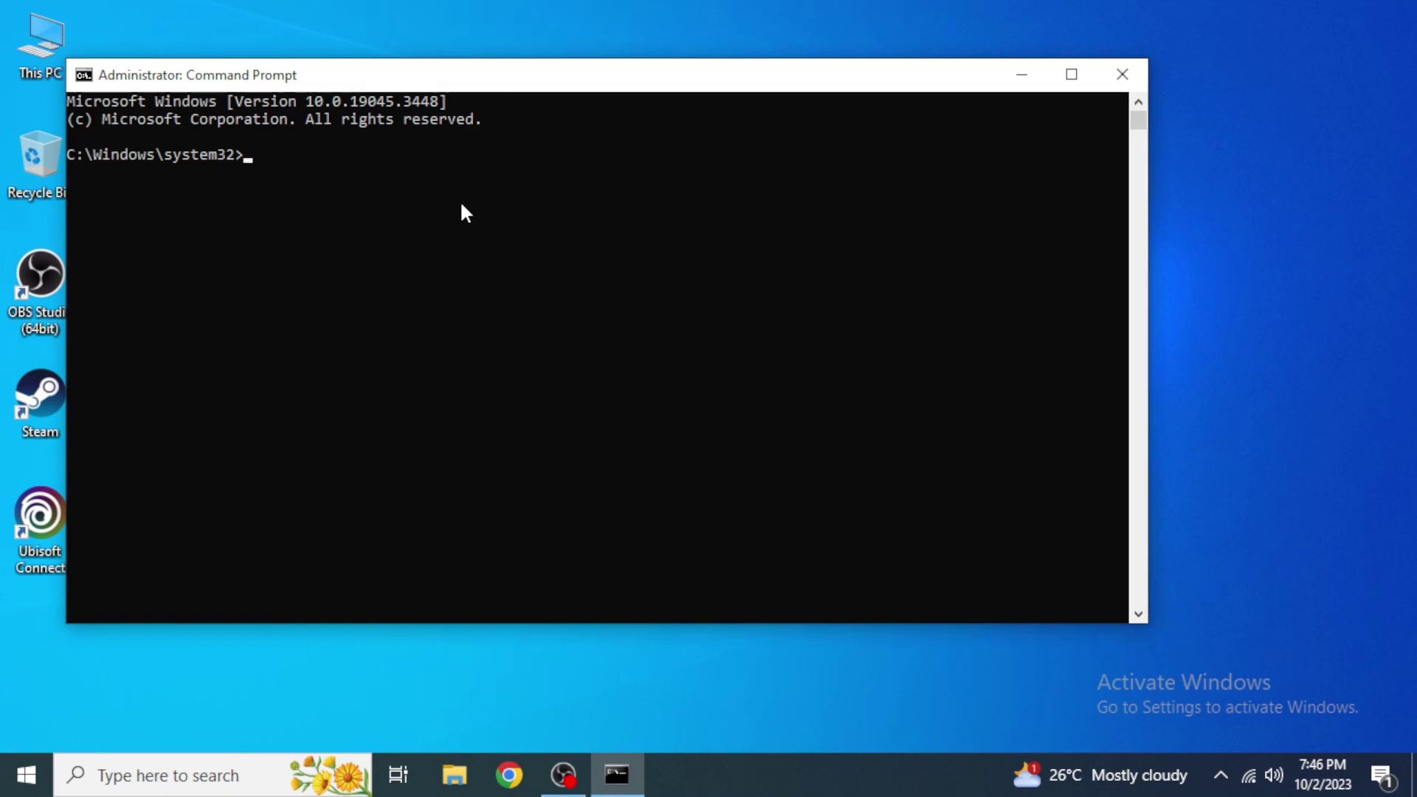
# Step: Run 'netsh winsock reset' and then 'ipconfig /flushdns' in the elevated prompt
pyautogui.write('netsh winsock')
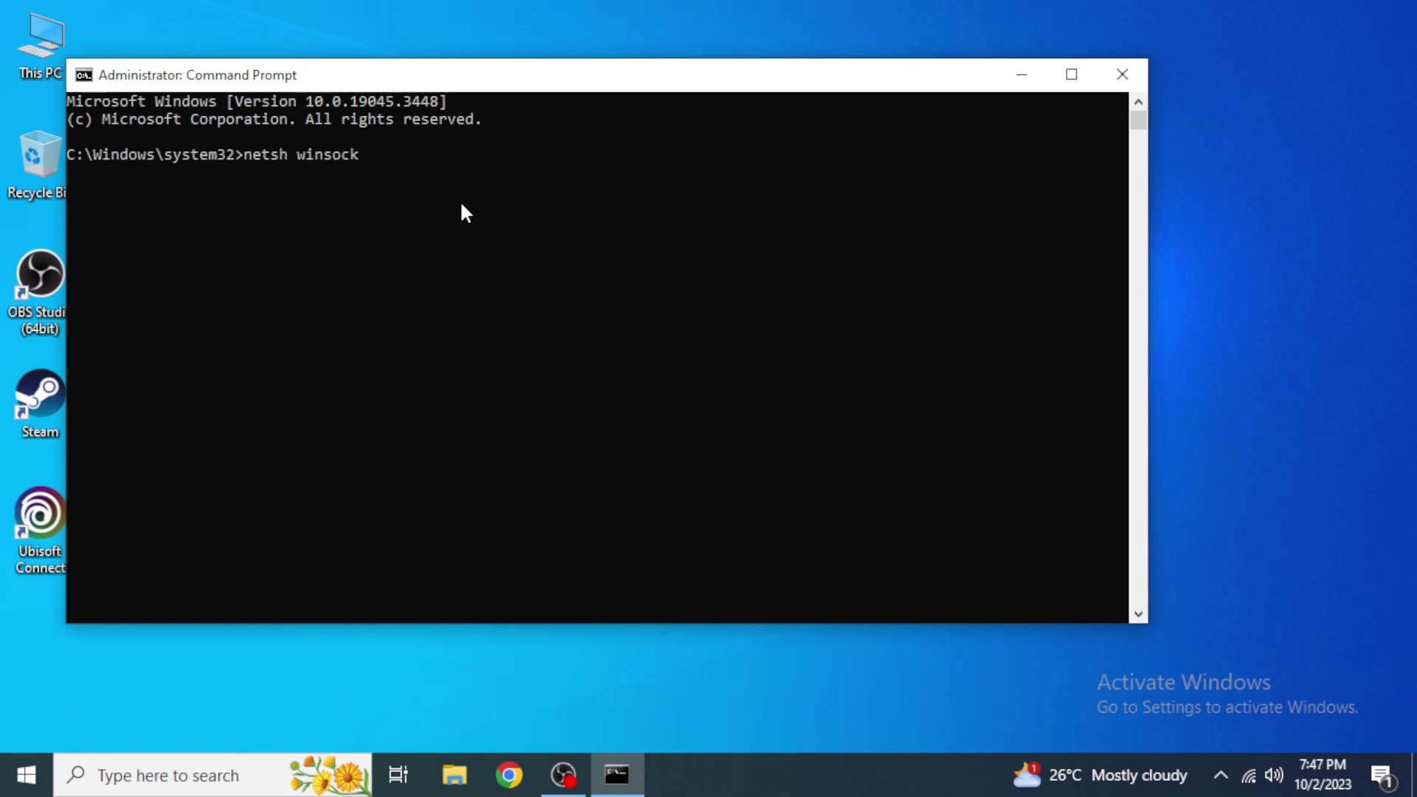
pyautogui.write(' reset')
pyautogui.press('Return')
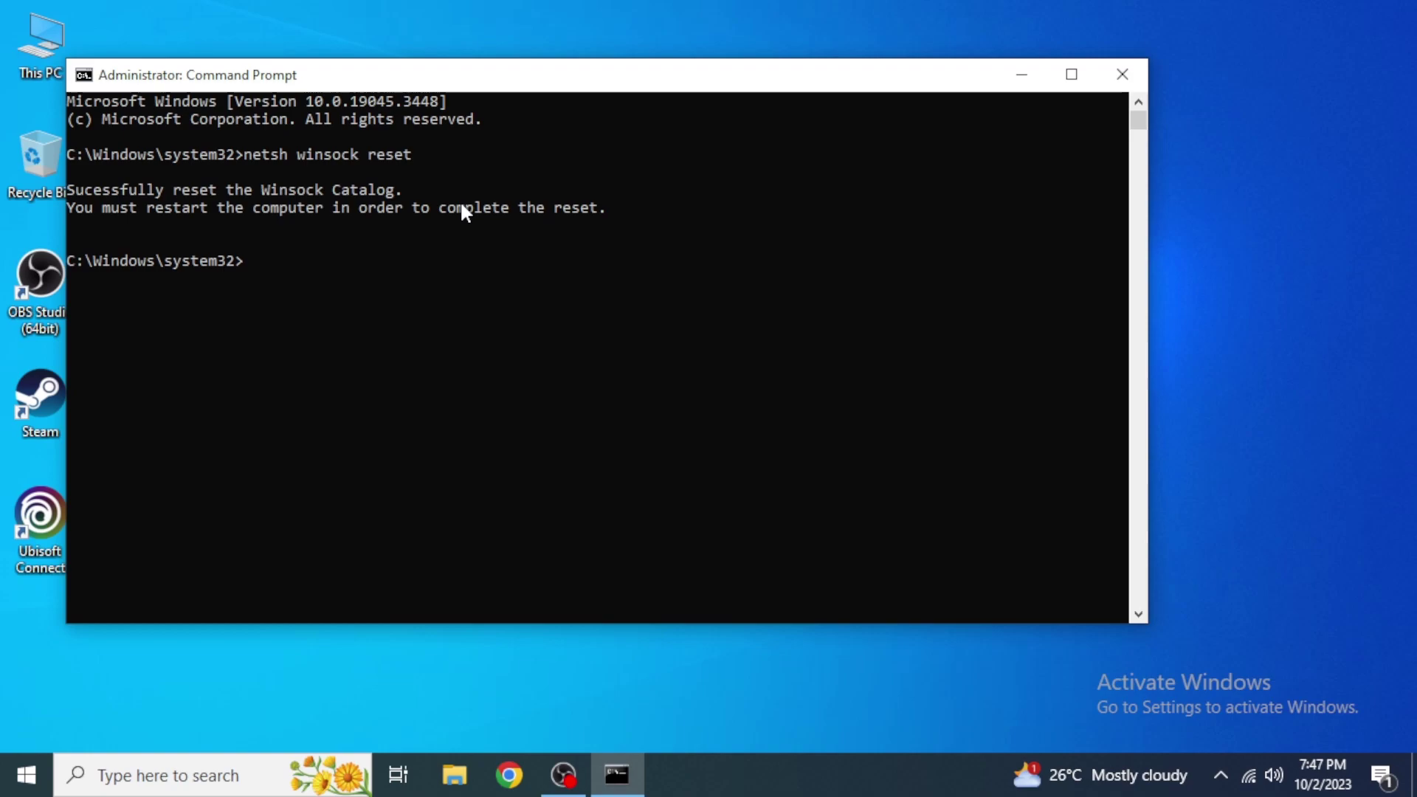
pyautogui.write('ipconfi')
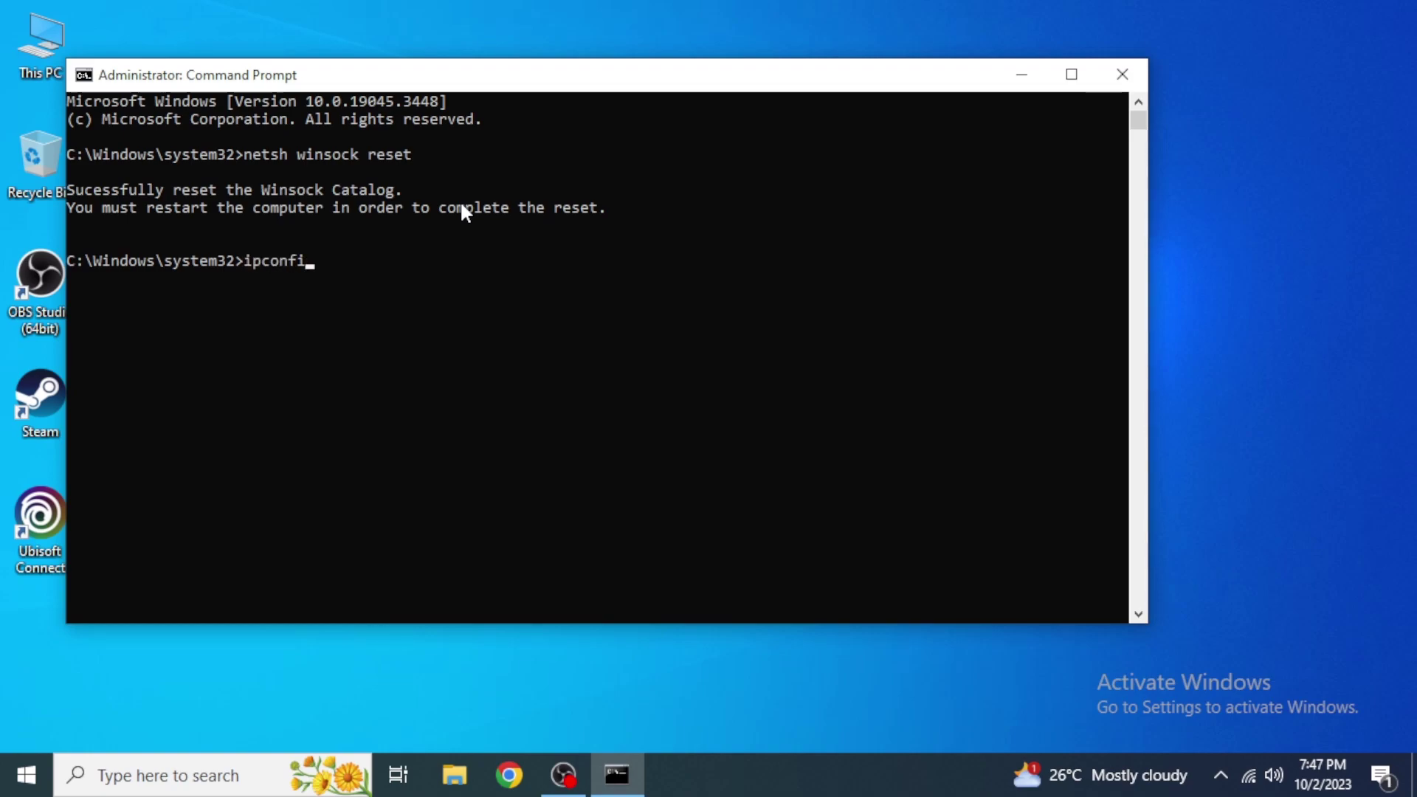
pyautogui.write('g ')
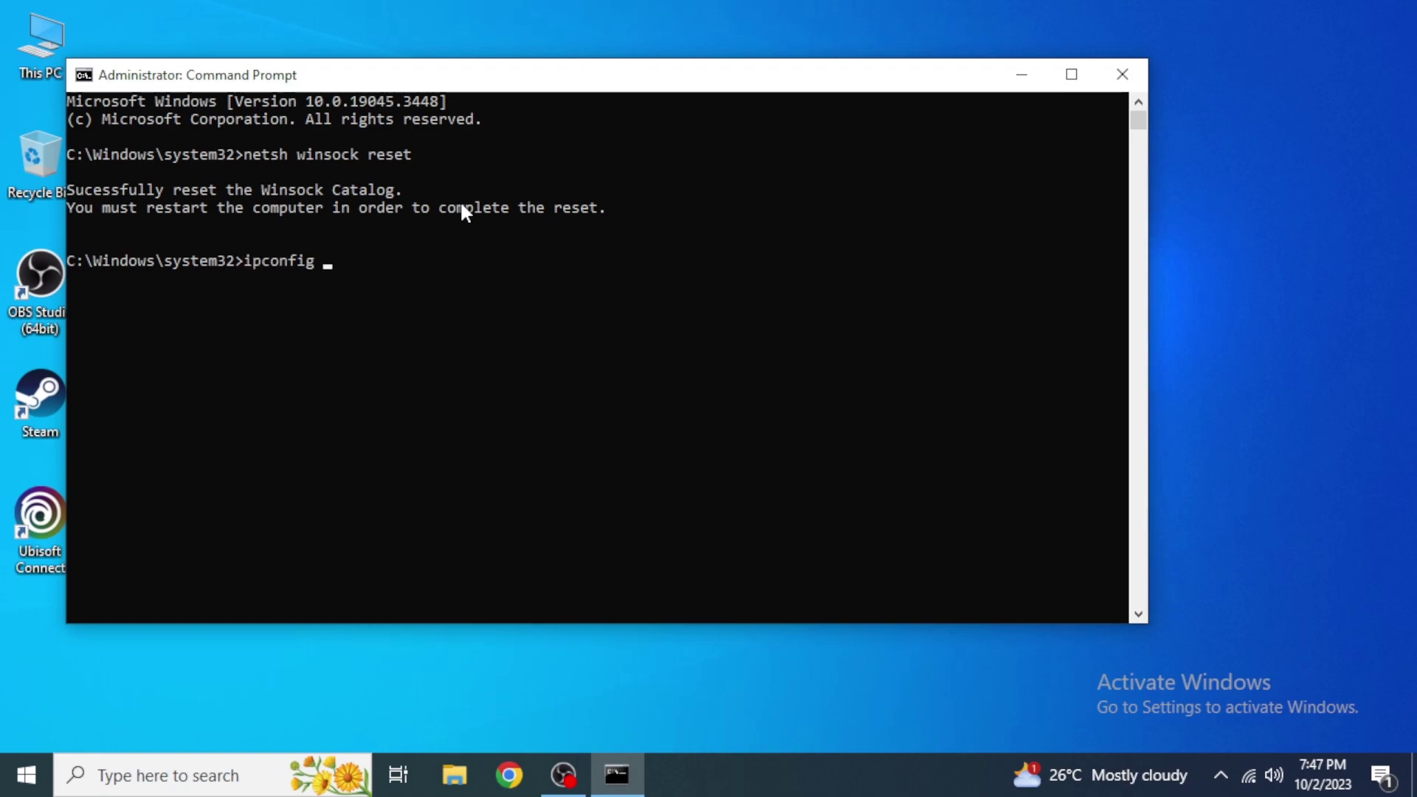
pyautogui.write('/flushdns')
pyautogui.press('Return')
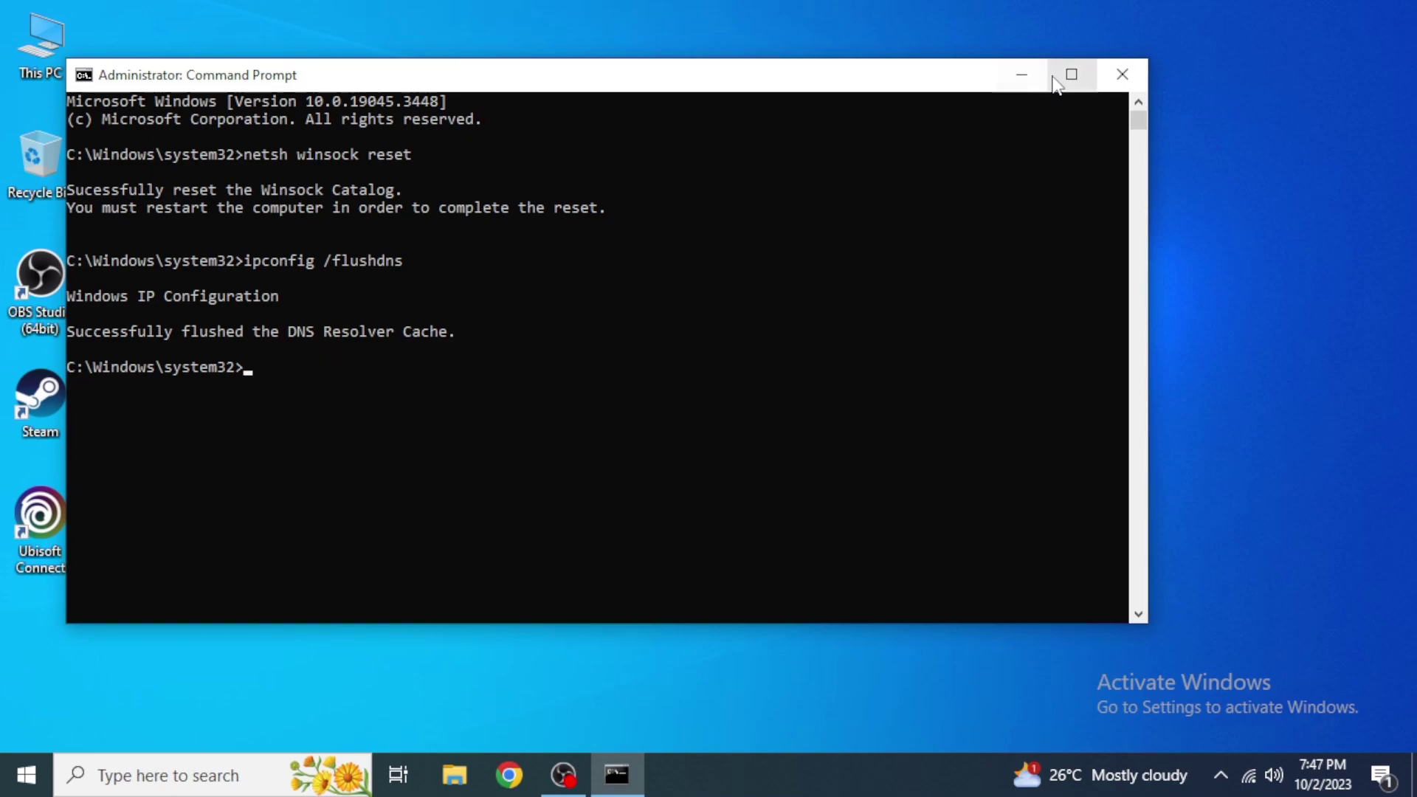
# Step: Close the console and open Control Panel's Network and Sharing Center, then the Wi-Fi status
pyautogui.click(1120, 83)
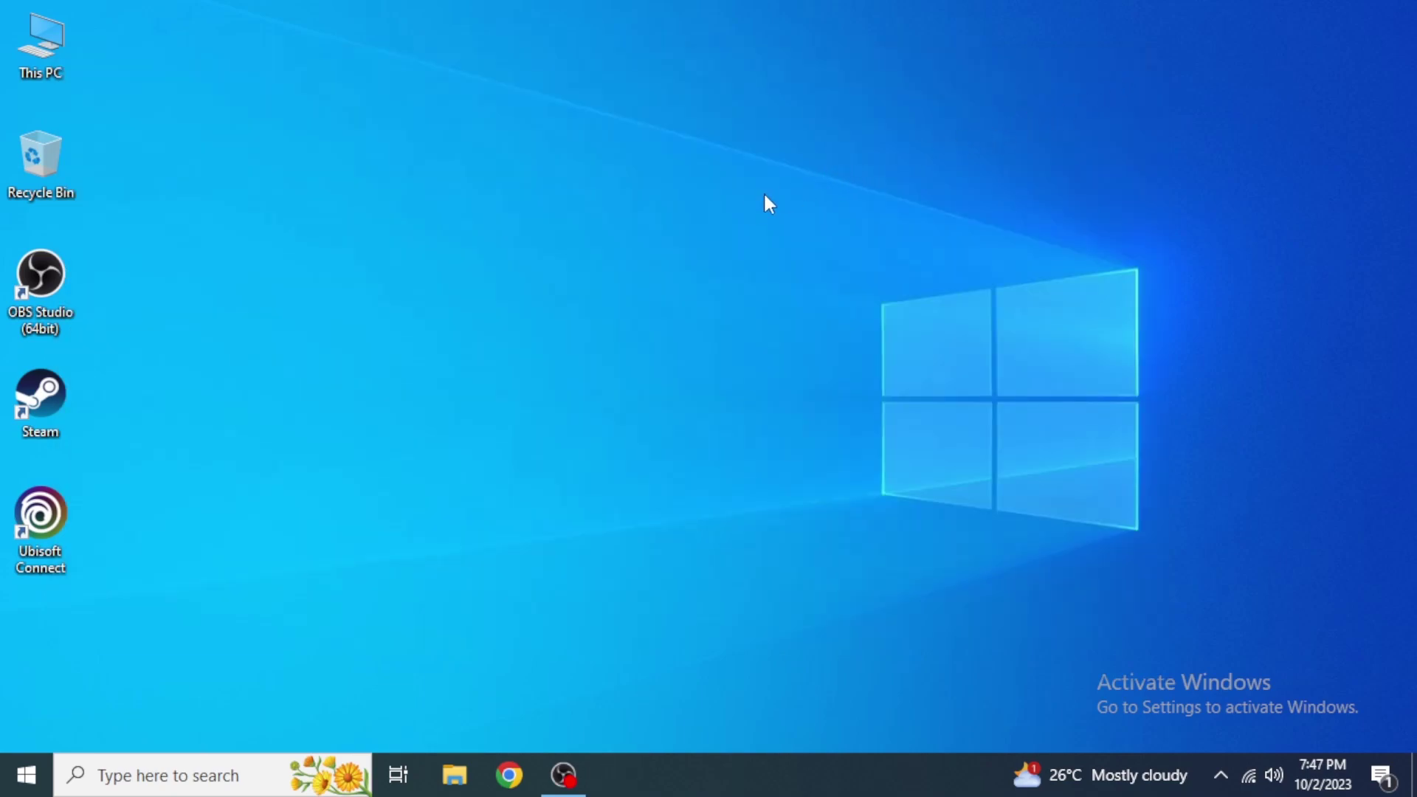
pyautogui.click(239, 791)
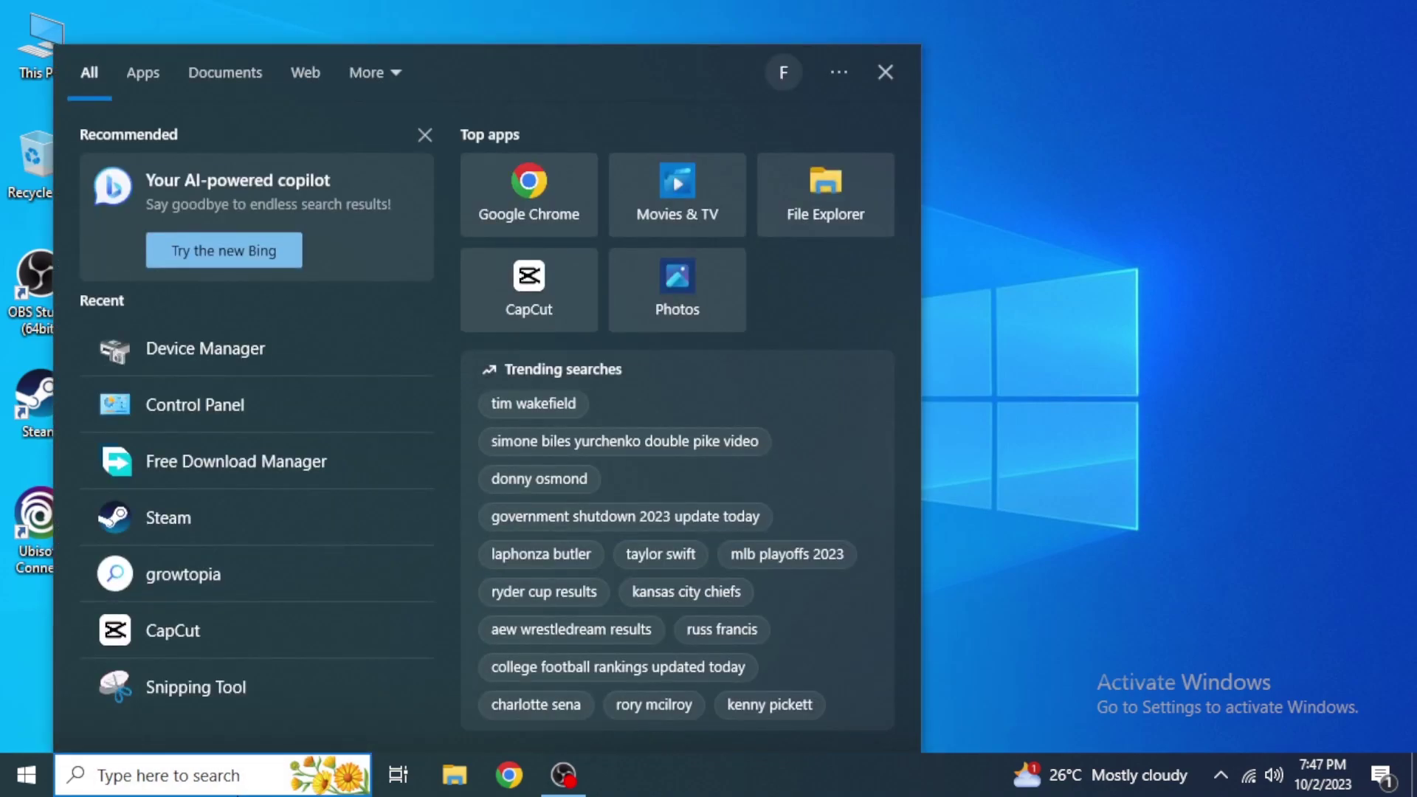
pyautogui.write('contrl')
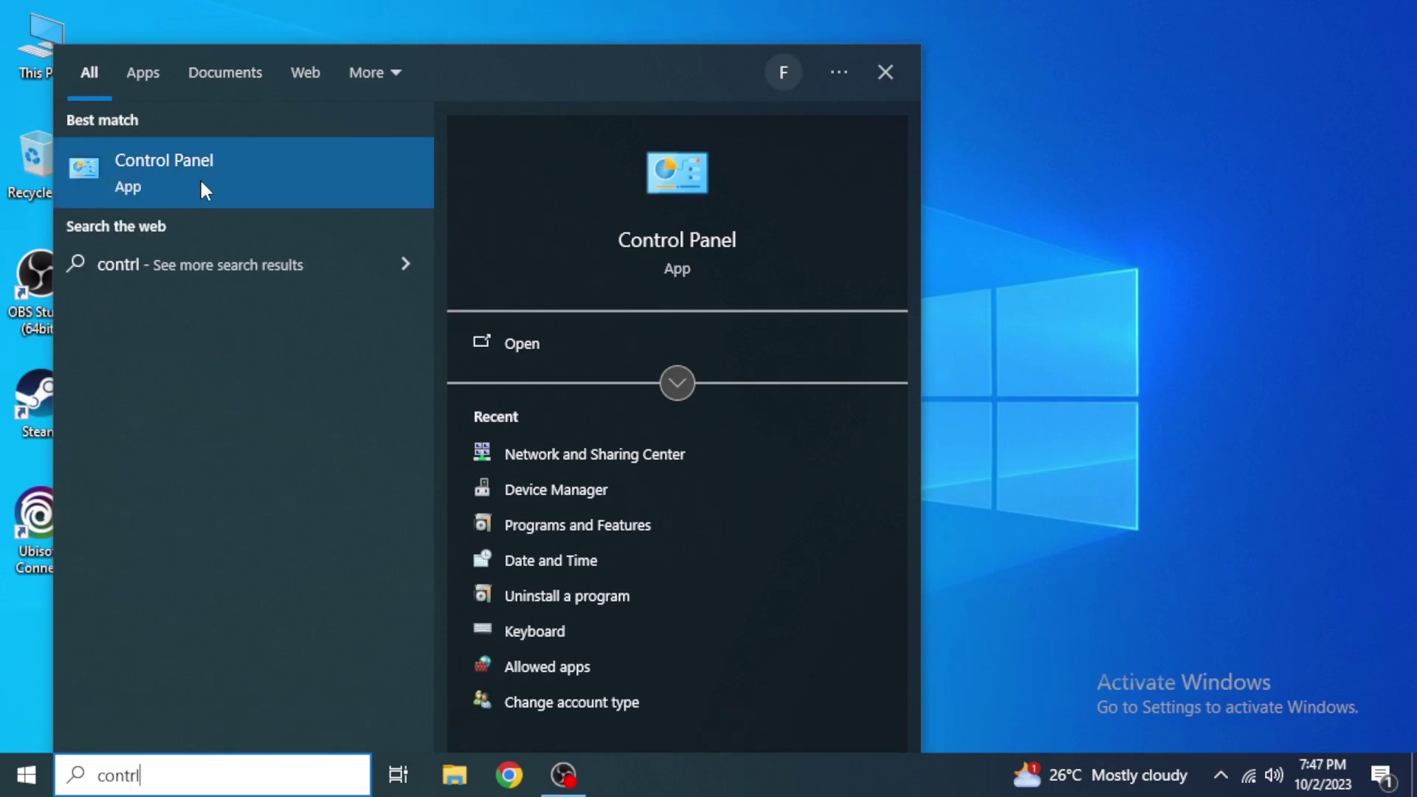
pyautogui.click(239, 183)
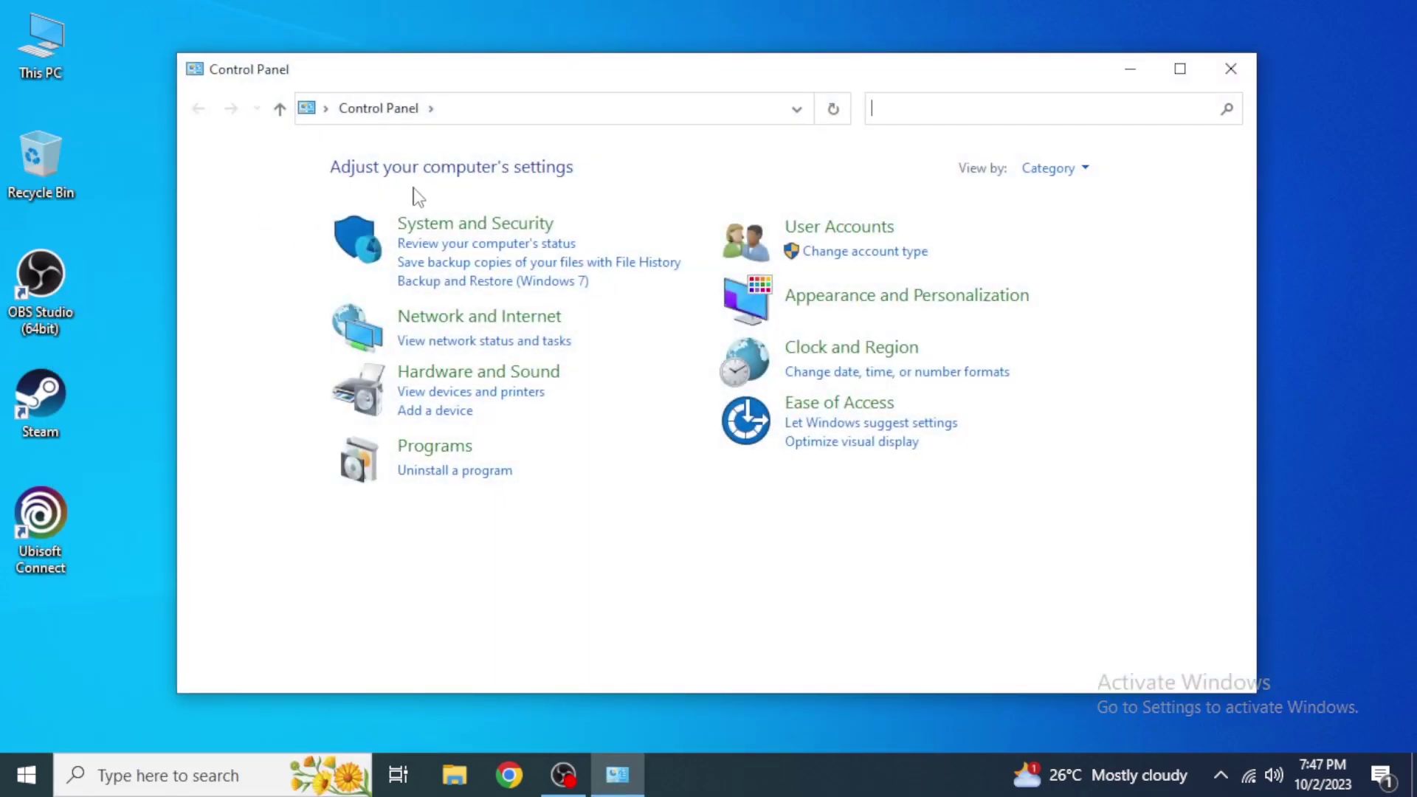
pyautogui.click(490, 332)
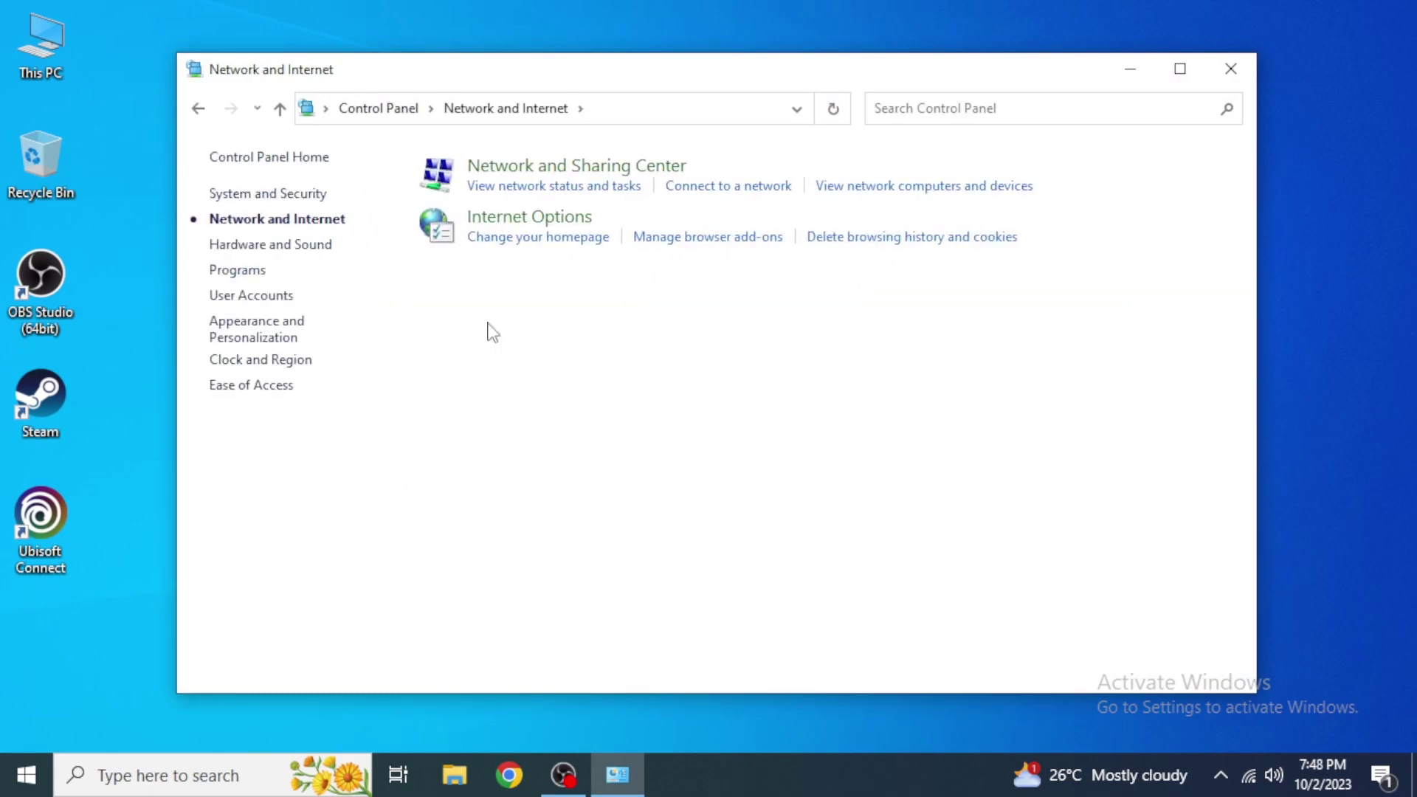
pyautogui.click(572, 178)
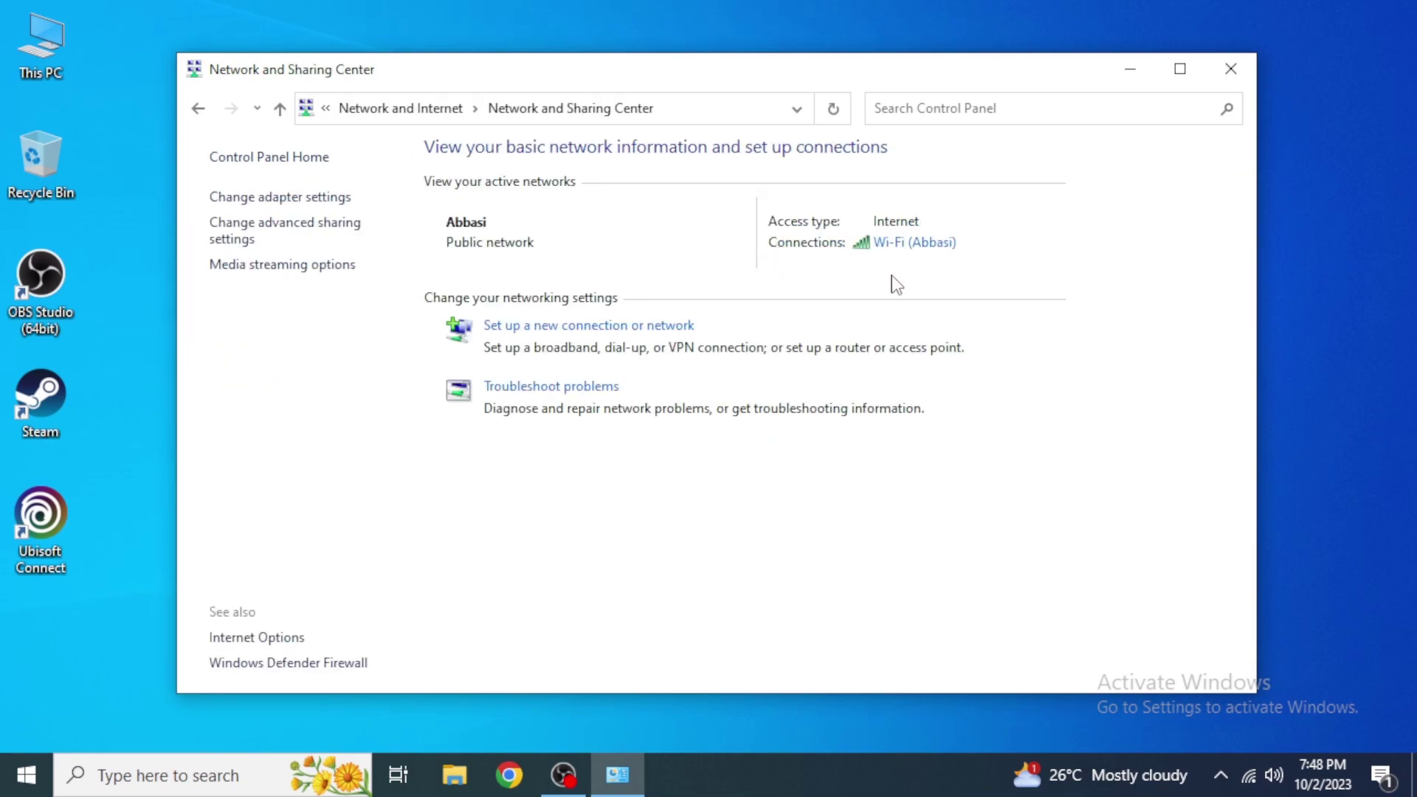
pyautogui.click(949, 247)
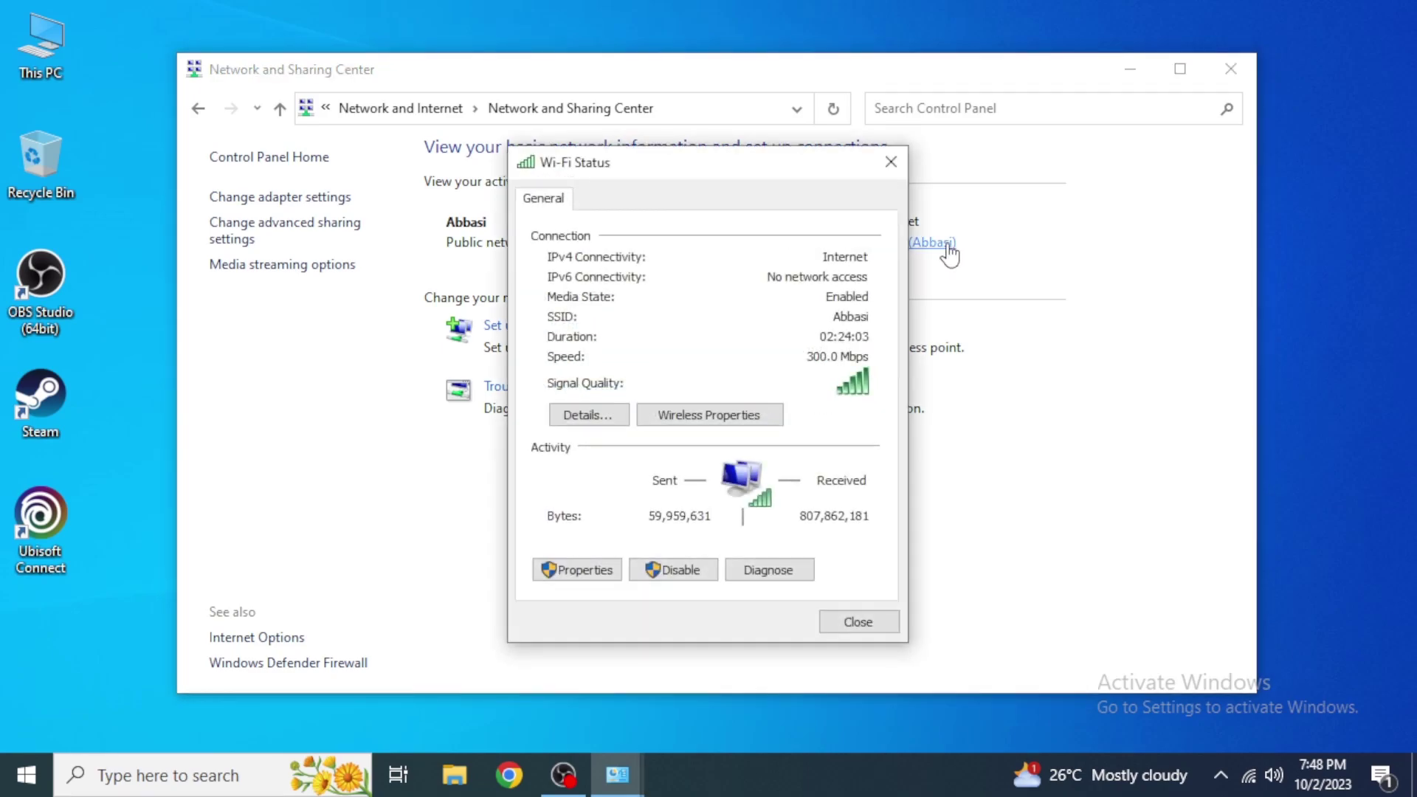
# Step: Give the Wi-Fi TCP/IPv4 settings manual DNS servers 8.8.8.8 and 8.8.4.4 and apply
pyautogui.click(598, 575)
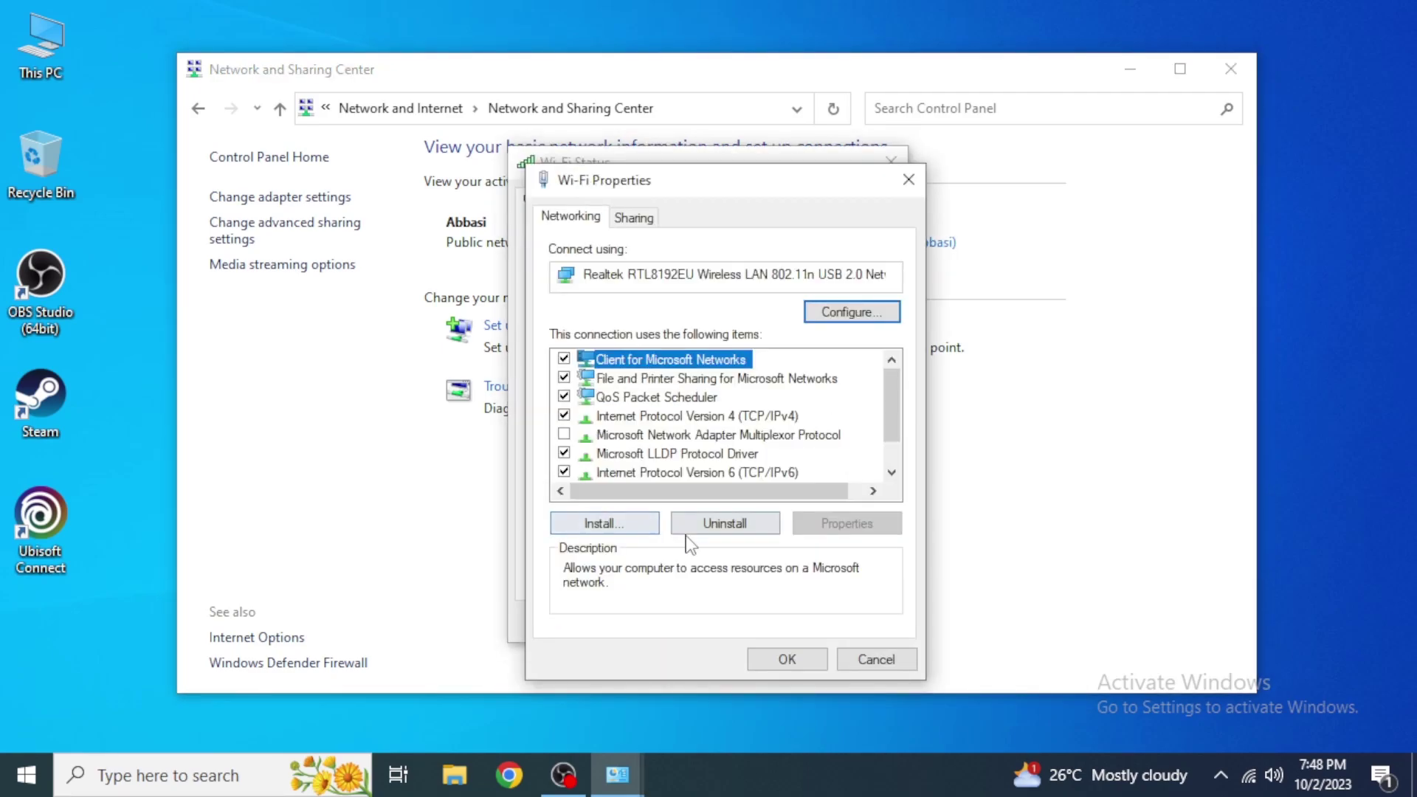
pyautogui.click(620, 420)
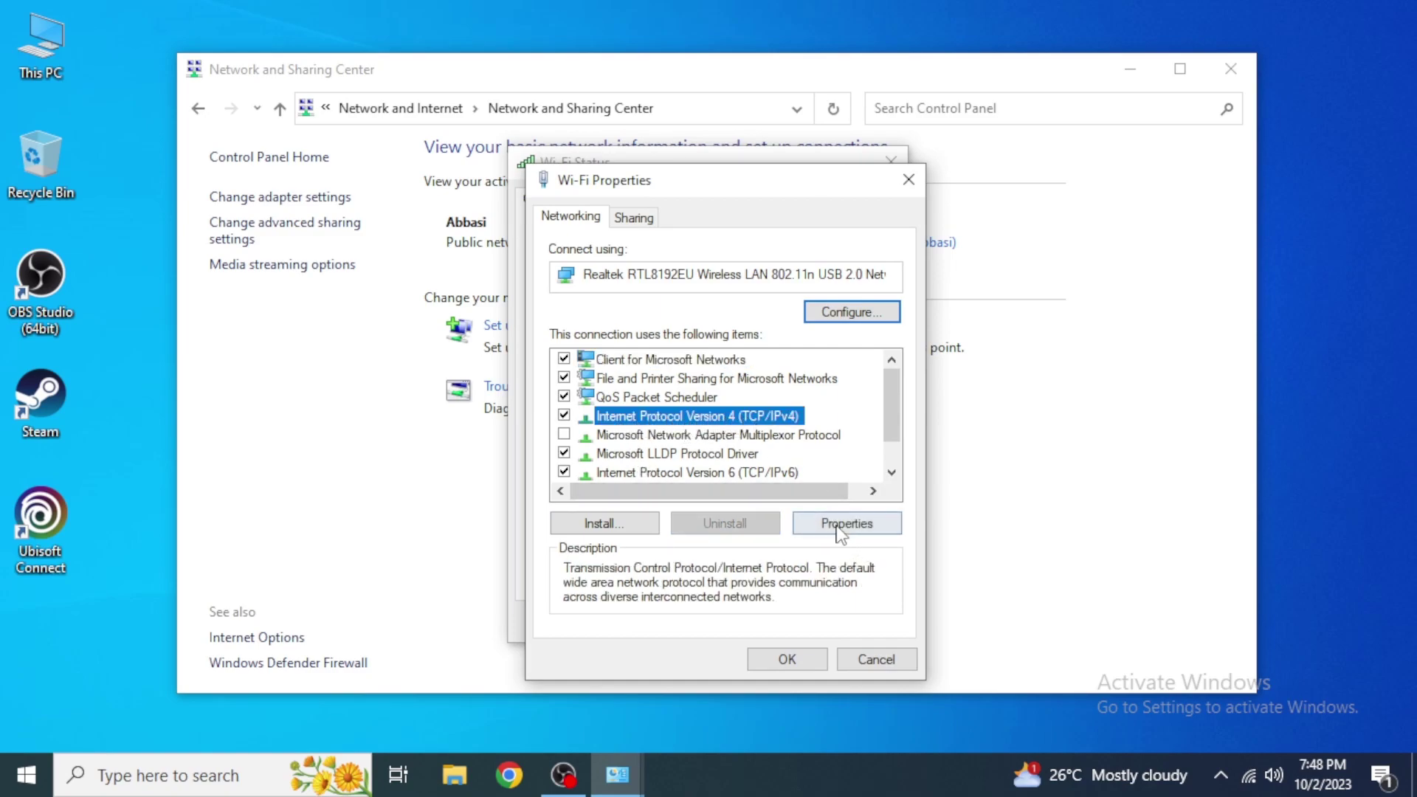
pyautogui.doubleClick(760, 418)
pyautogui.moveTo(791, 266); pyautogui.dragTo(777, 185)
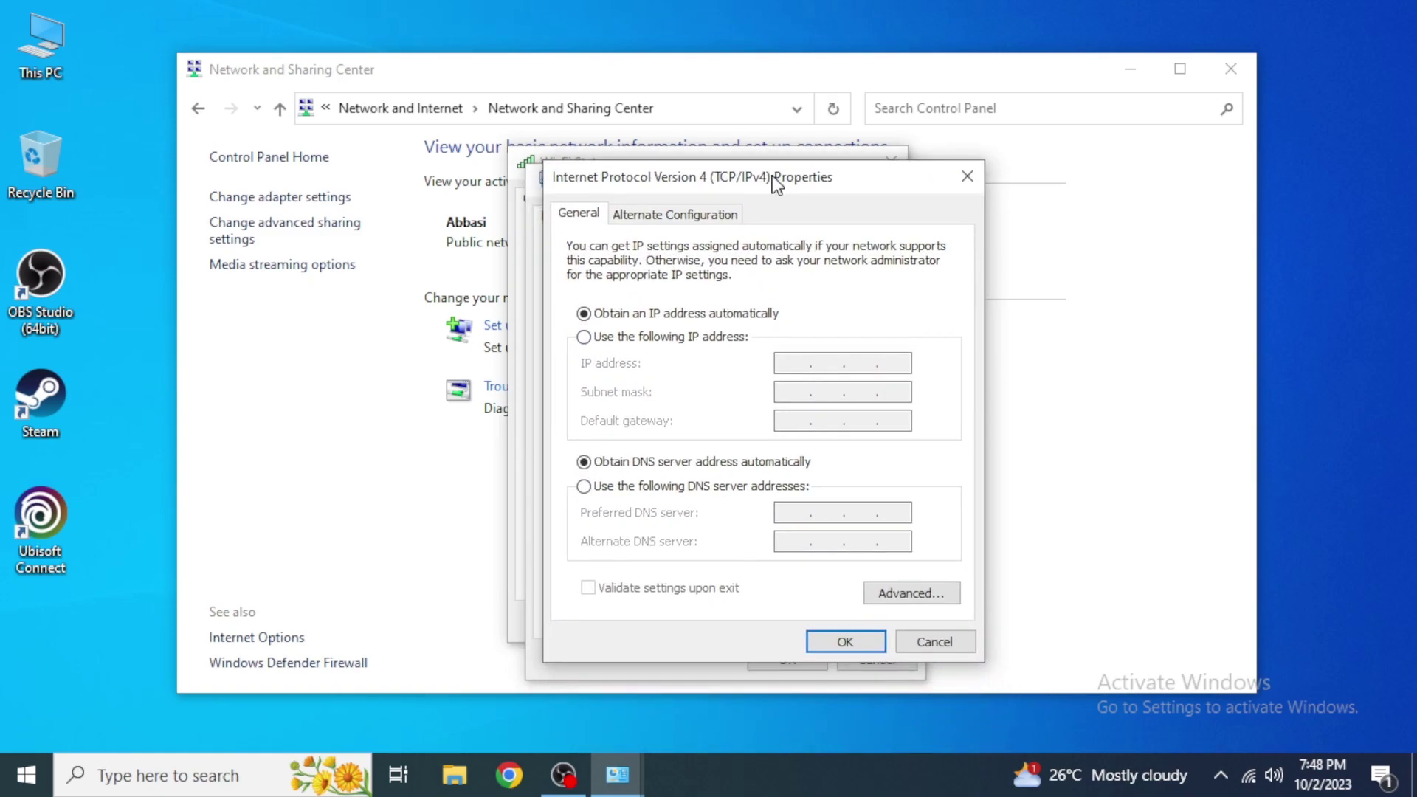
pyautogui.click(660, 489)
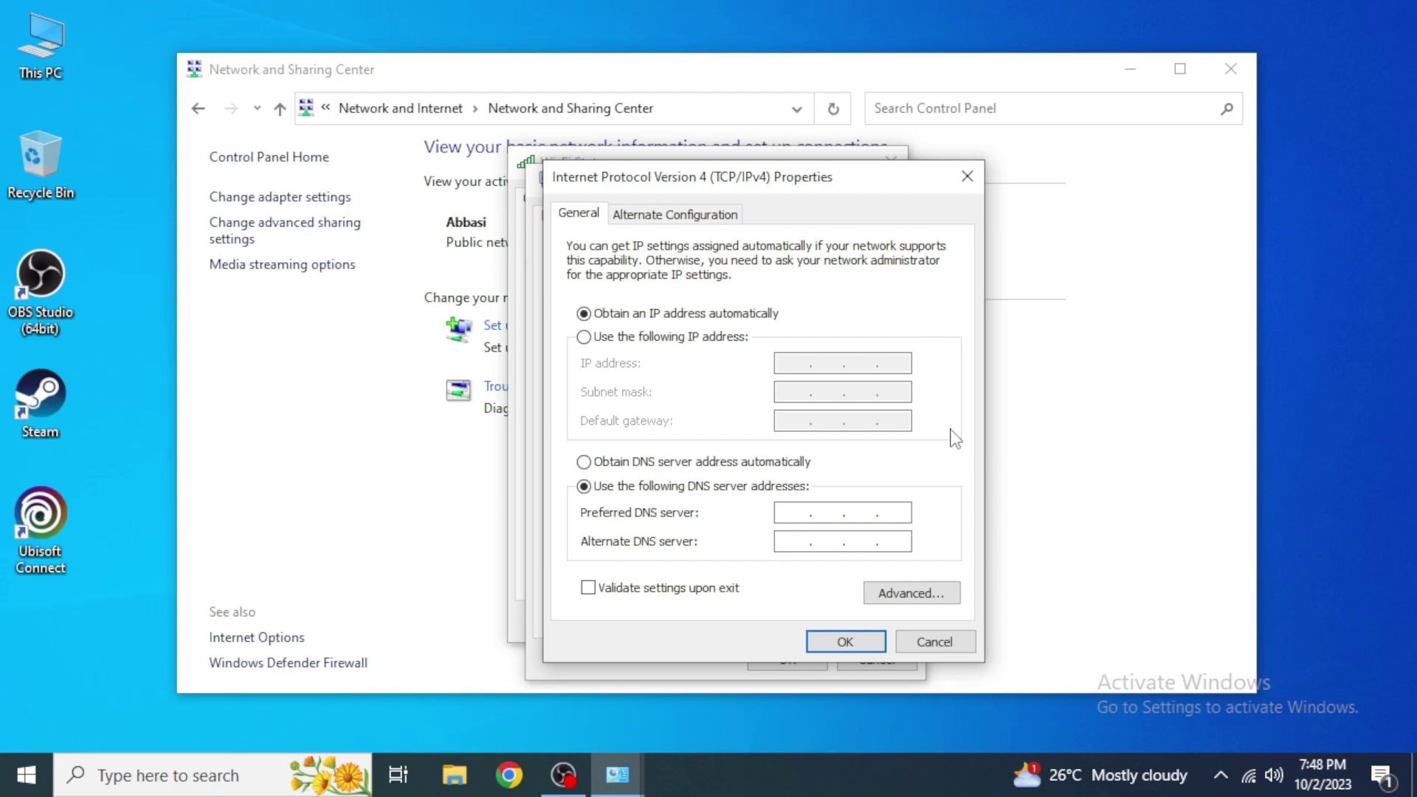
pyautogui.write('8.8.8.8')
pyautogui.click(801, 542)
pyautogui.write('8.8.4.4')
pyautogui.click(843, 641)
# Step: Close Wi-Fi Properties, Wi-Fi Status and the Network and Sharing Center
pyautogui.click(910, 181)
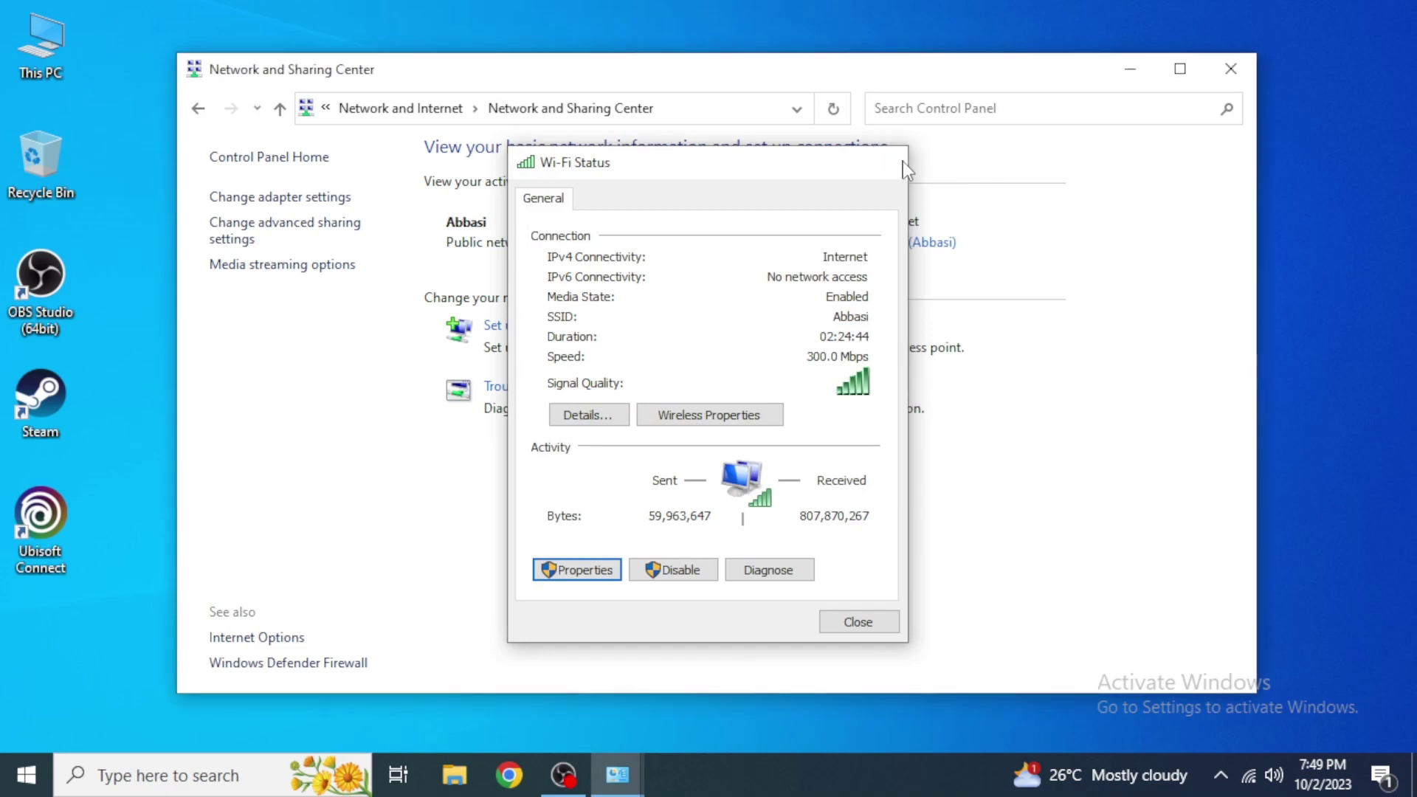
pyautogui.click(892, 161)
pyautogui.click(1229, 68)
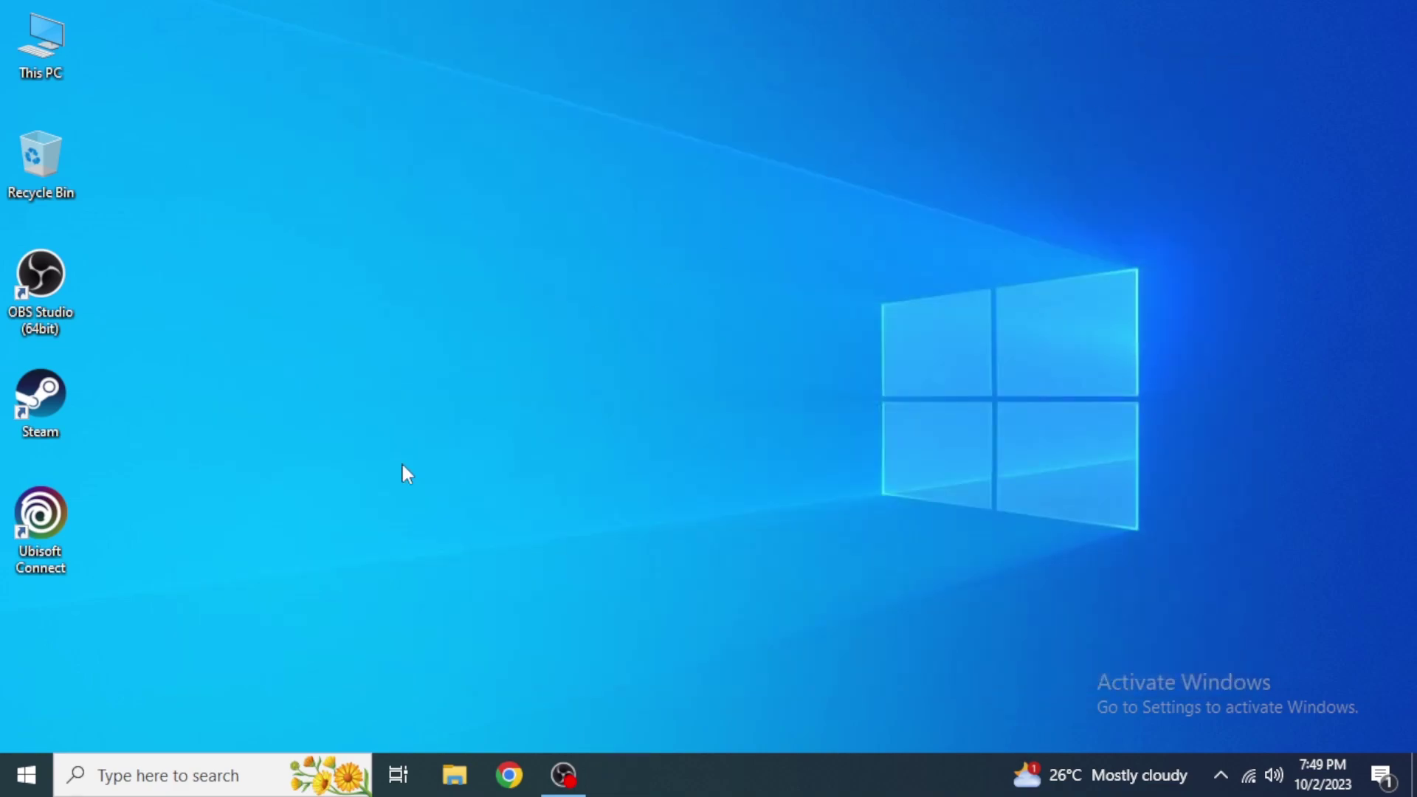
# Step: Restart the PC from the Start menu's power options
pyautogui.click(26, 775)
pyautogui.click(24, 724)
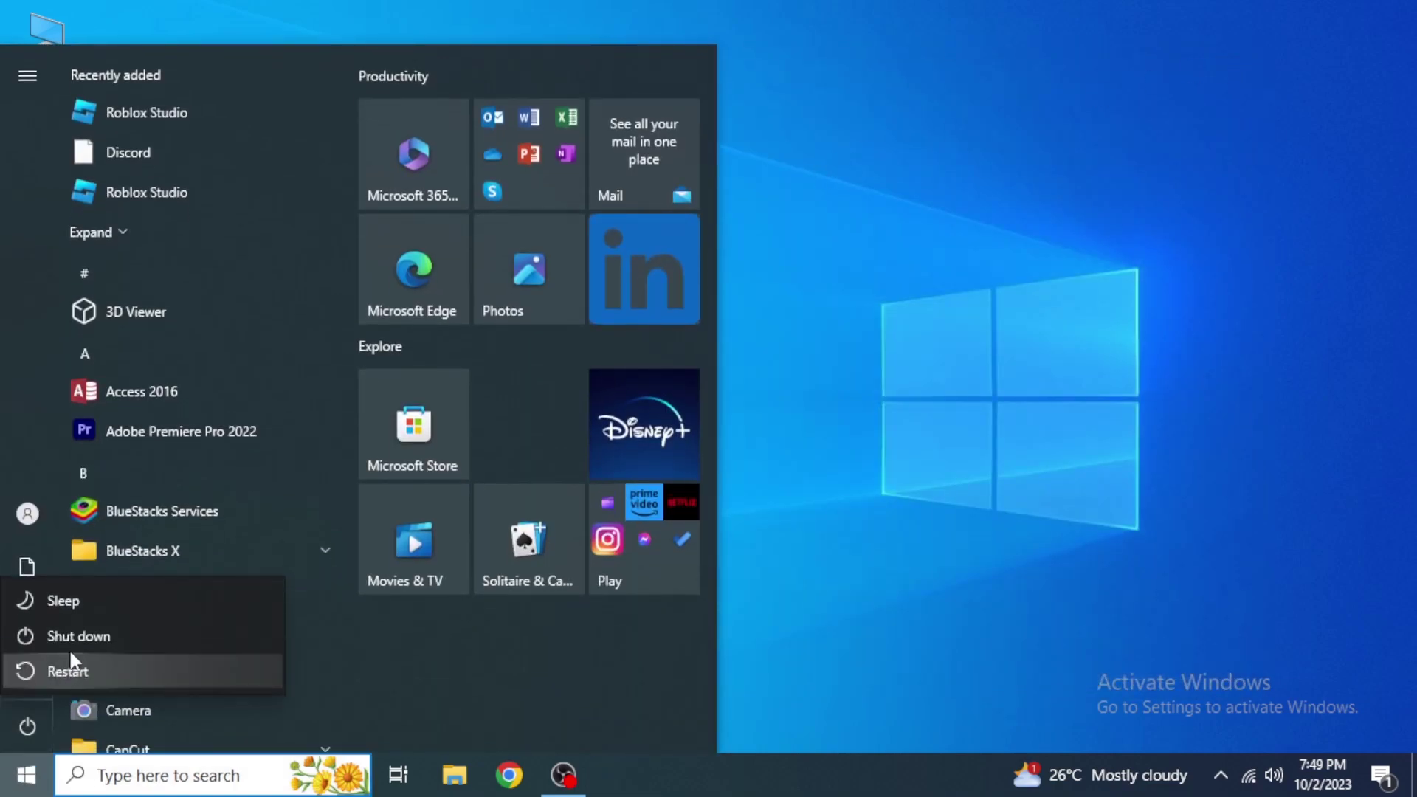
pyautogui.click(1001, 252)
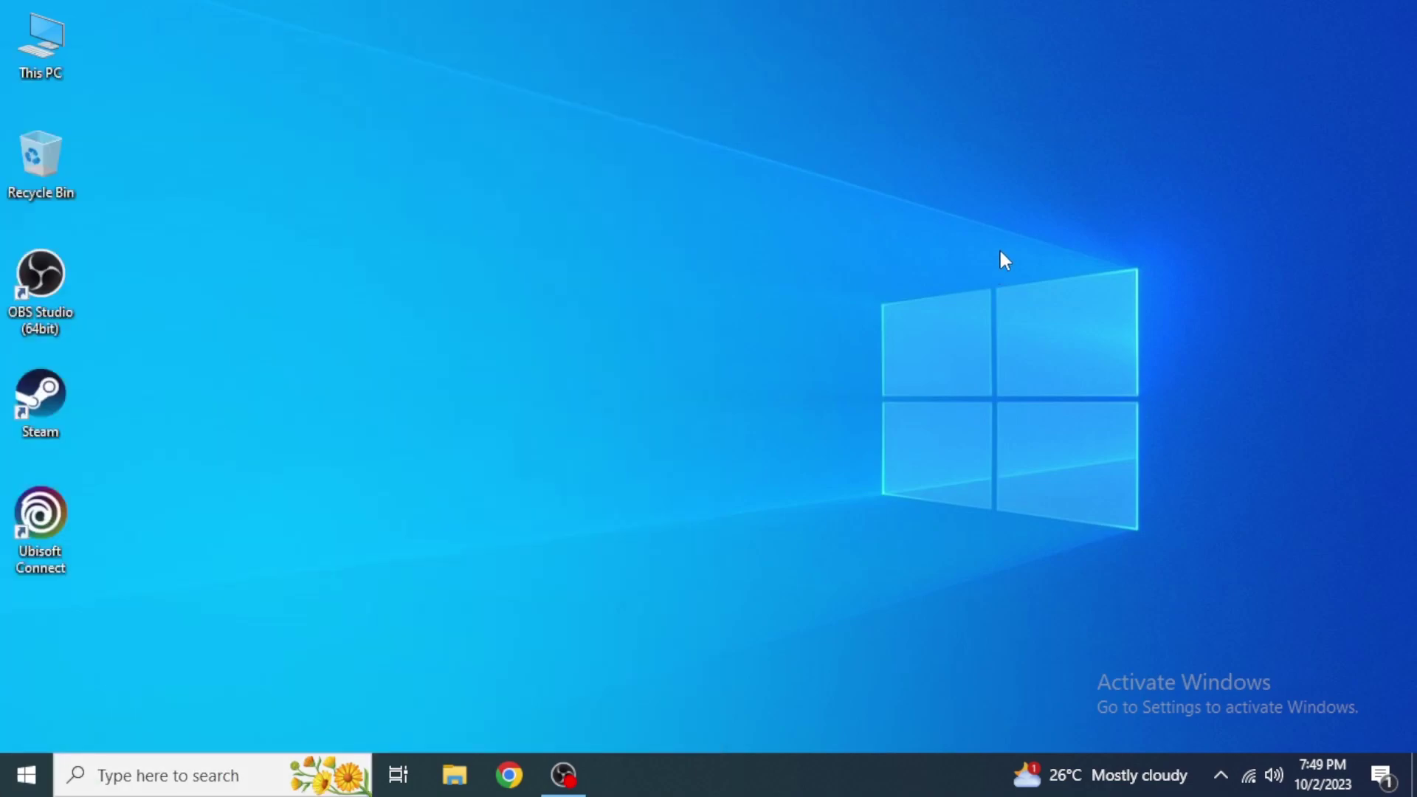